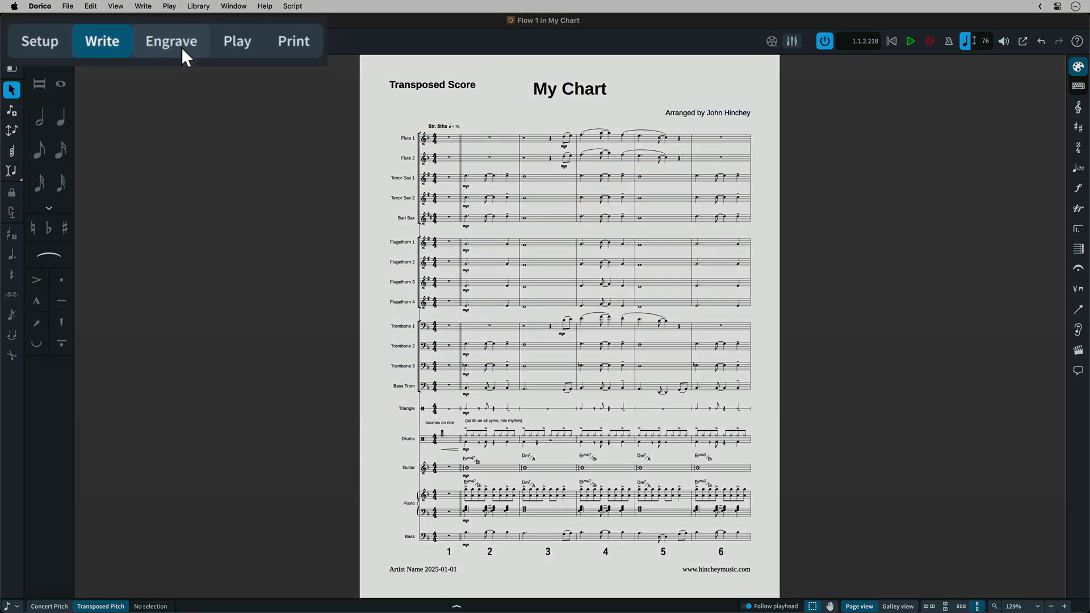
- In Engrave mode, nudge the Trombone 1 mp dynamic to the left
{"action": "left_click", "coordinate": [91, 44]}
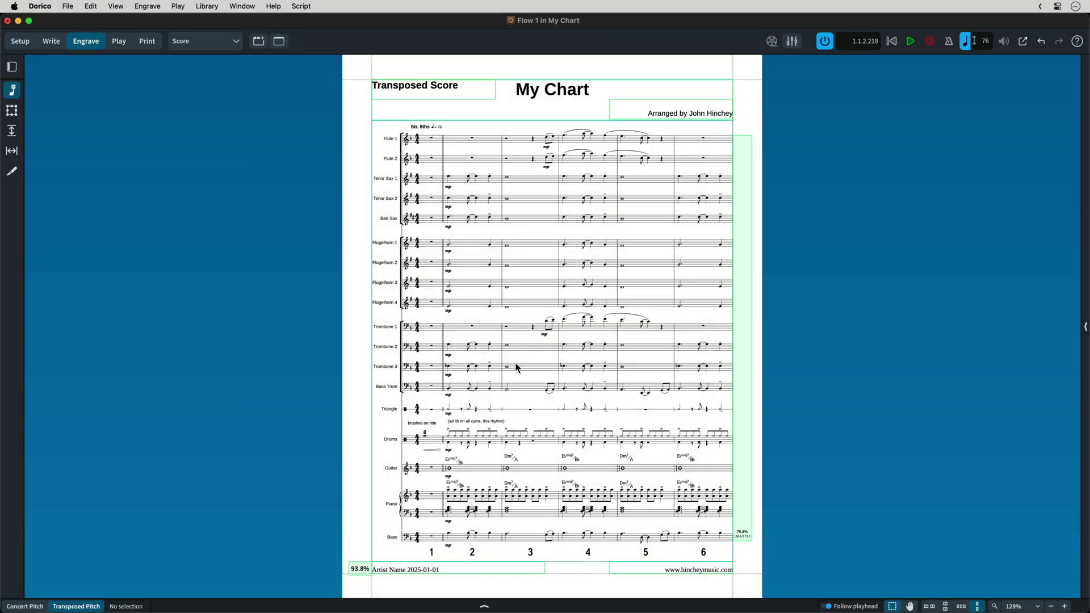
{"action": "scroll", "coordinate": [522, 365], "scroll_direction": "down", "scroll_amount": 1}
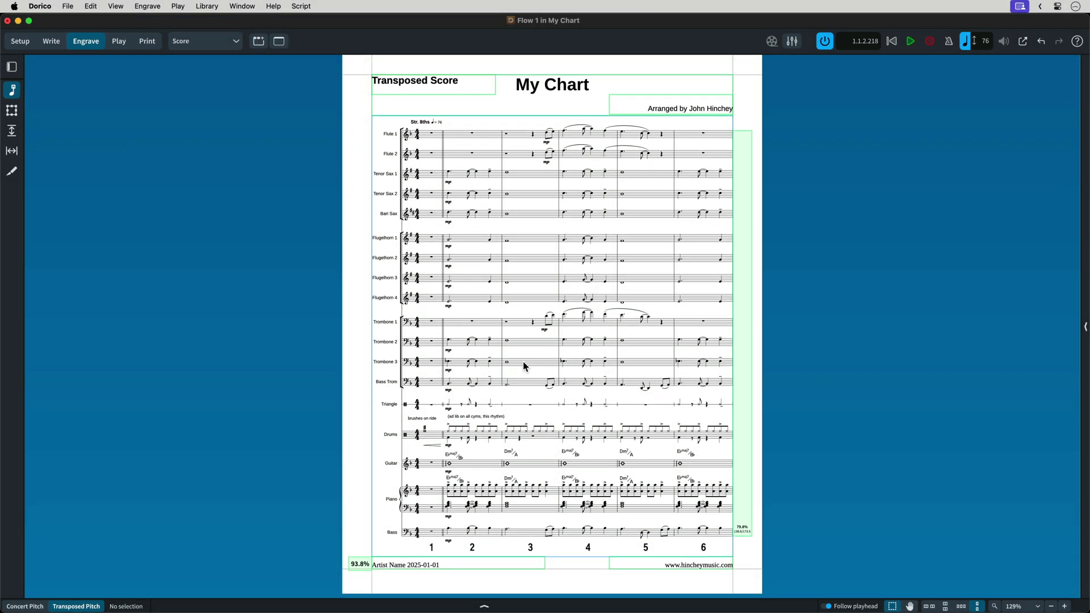
{"action": "scroll", "coordinate": [523, 365], "scroll_direction": "up", "scroll_amount": 1}
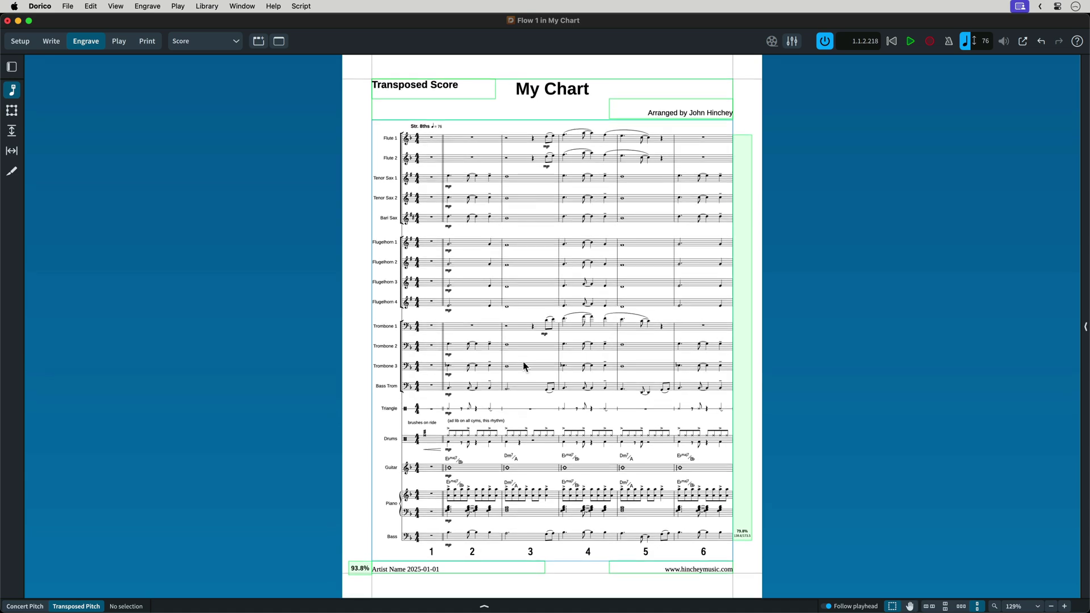
{"action": "scroll", "coordinate": [523, 365], "scroll_direction": "up", "scroll_amount": 2}
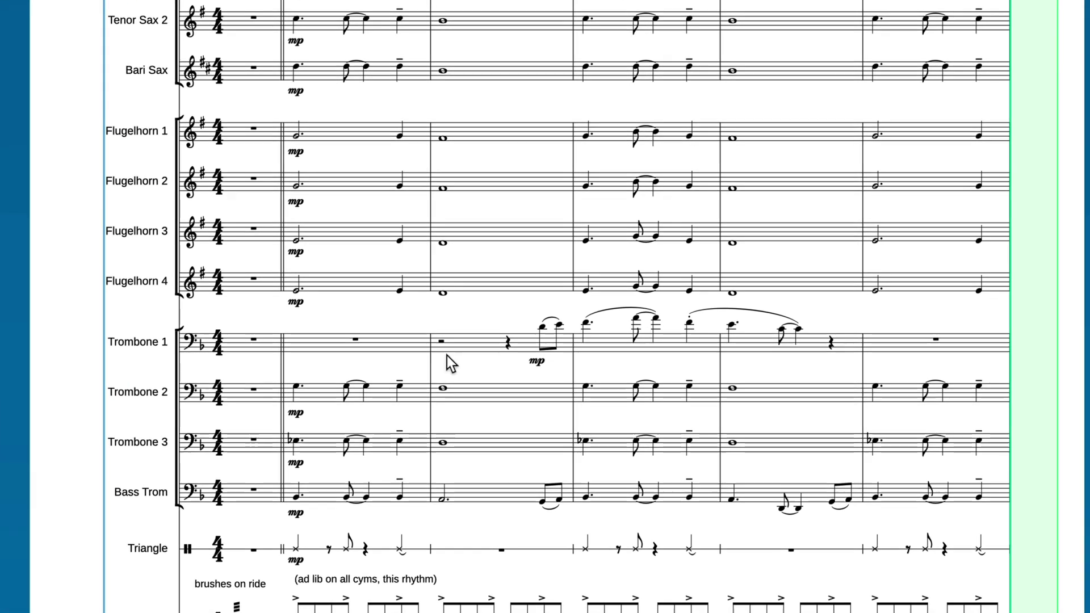
{"action": "left_click", "coordinate": [455, 377]}
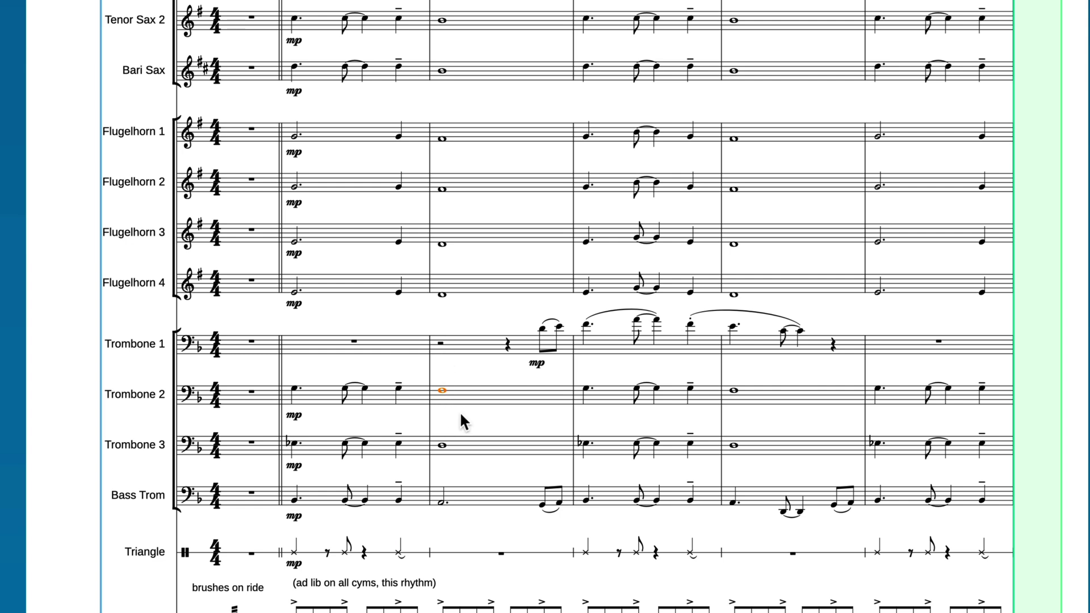
{"action": "left_click", "coordinate": [474, 431]}
{"action": "left_click_drag", "start_coordinate": [534, 366], "coordinate": [513, 364]}
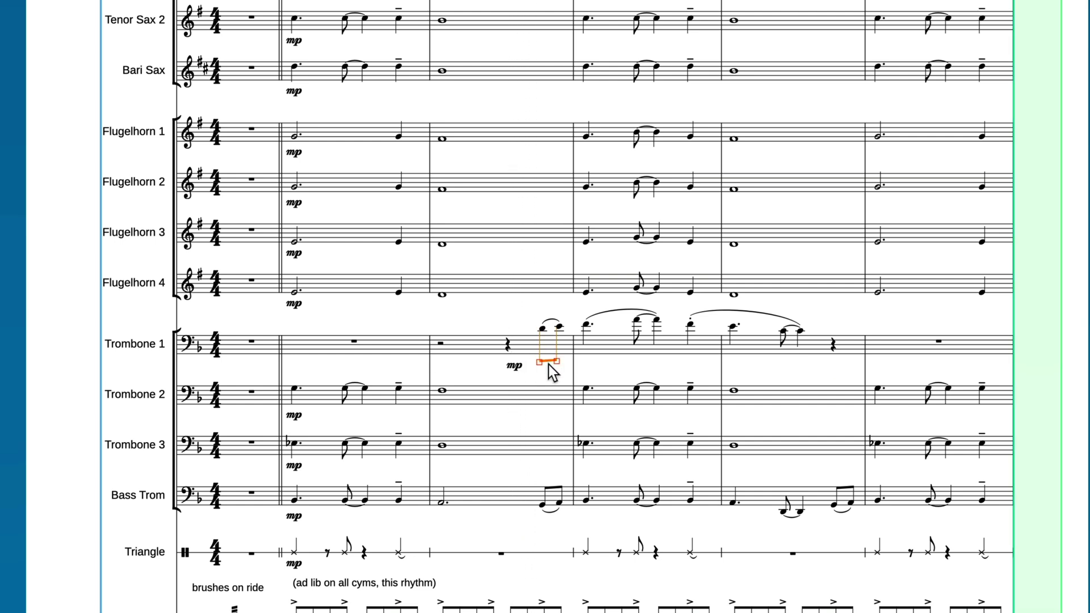
- Raise the Trombone 2 bar-3 note from F3 to D4 in Write mode
{"action": "left_click", "coordinate": [546, 365]}
{"action": "left_click", "coordinate": [549, 378]}
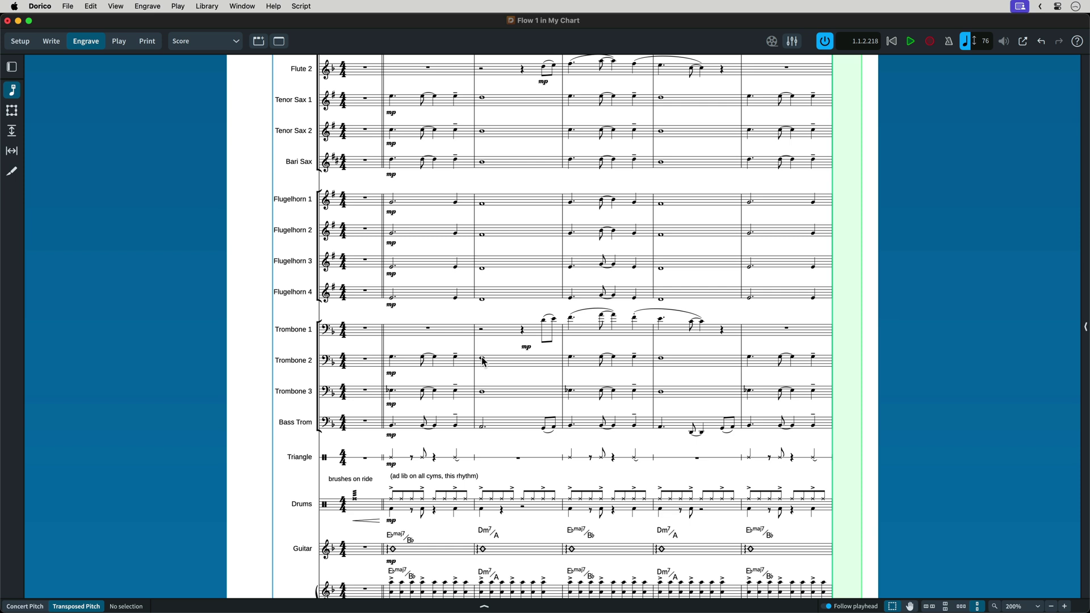
{"action": "left_click", "coordinate": [482, 359]}
{"action": "key", "text": "super+2"}
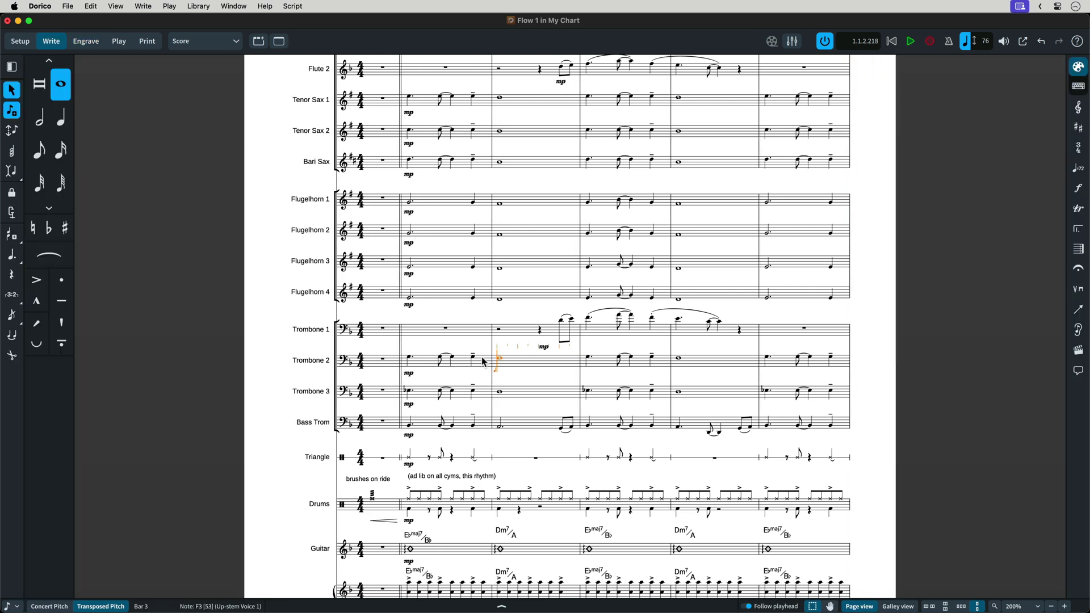
{"action": "key", "text": "alt+Up"}
{"action": "key", "text": "alt+Up"}
{"action": "key", "text": "alt+Up"}
{"action": "key", "text": "alt+Up"}
{"action": "key", "text": "alt+Up"}
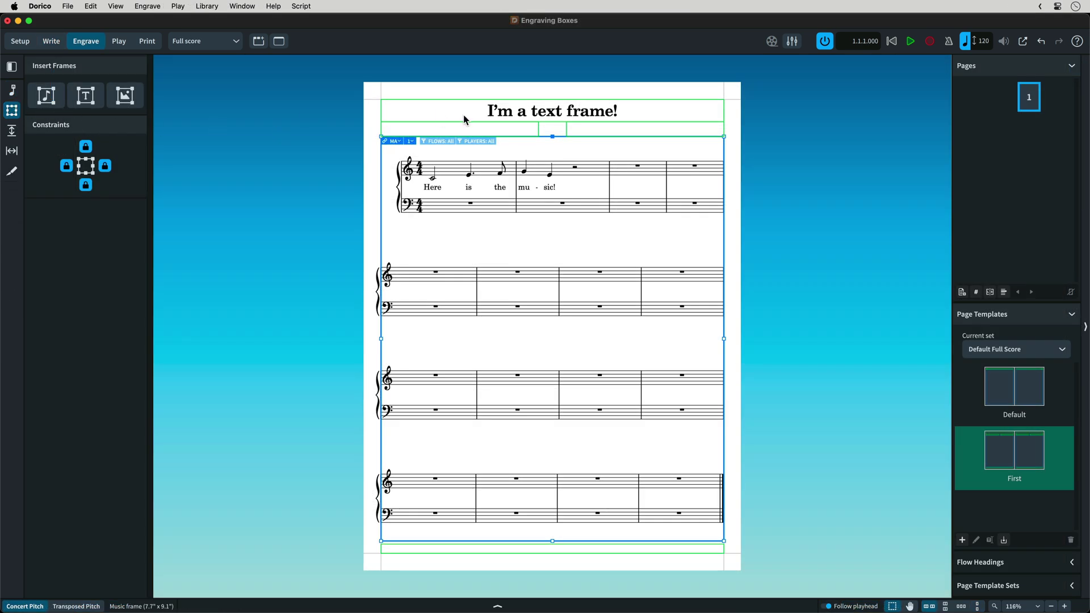
- Lower the music frame's top edge and draw a graphics frame in the freed space above
{"action": "left_click_drag", "start_coordinate": [551, 136], "coordinate": [546, 219]}
{"action": "left_click", "coordinate": [125, 101]}
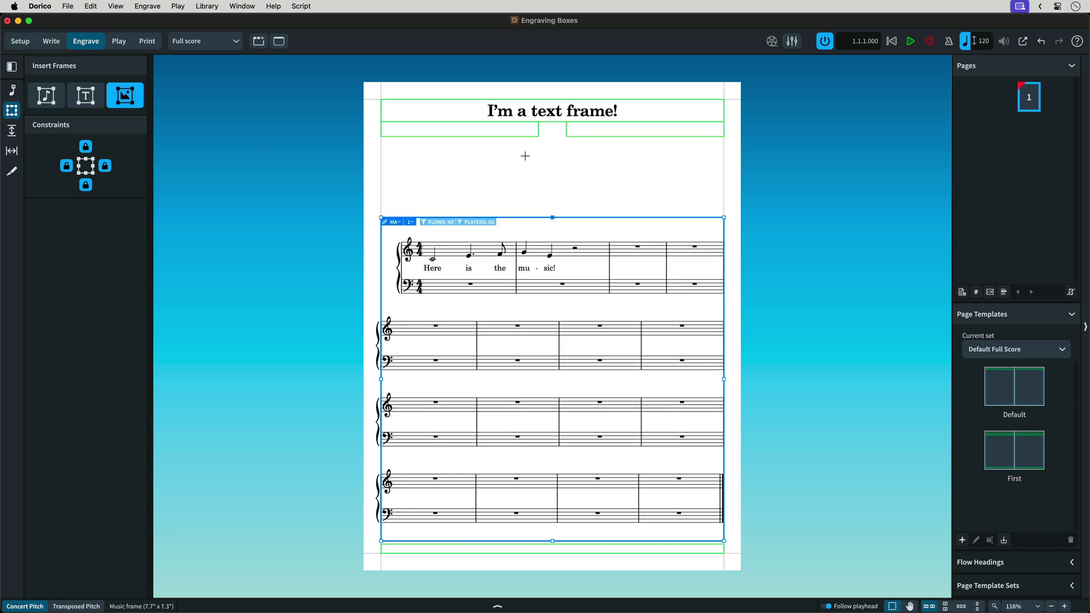
{"action": "left_click_drag", "start_coordinate": [503, 138], "coordinate": [612, 219]}
{"action": "left_click_drag", "start_coordinate": [611, 218], "coordinate": [611, 220]}
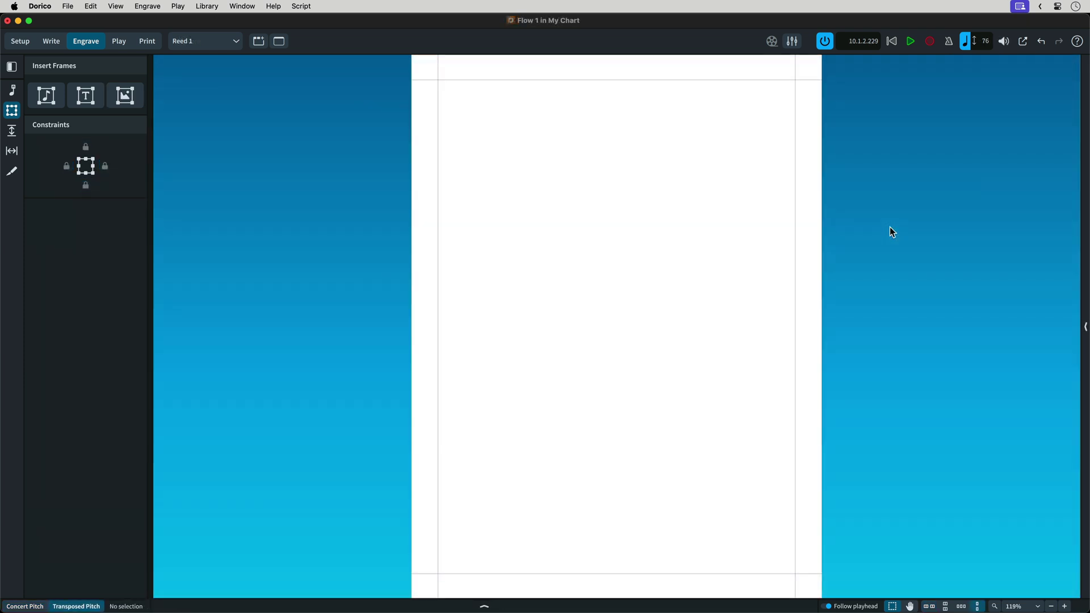
- Undo twice to bring back the Reed 1 flute music and header and footer frames, then deselect
{"action": "key", "text": "super+z"}
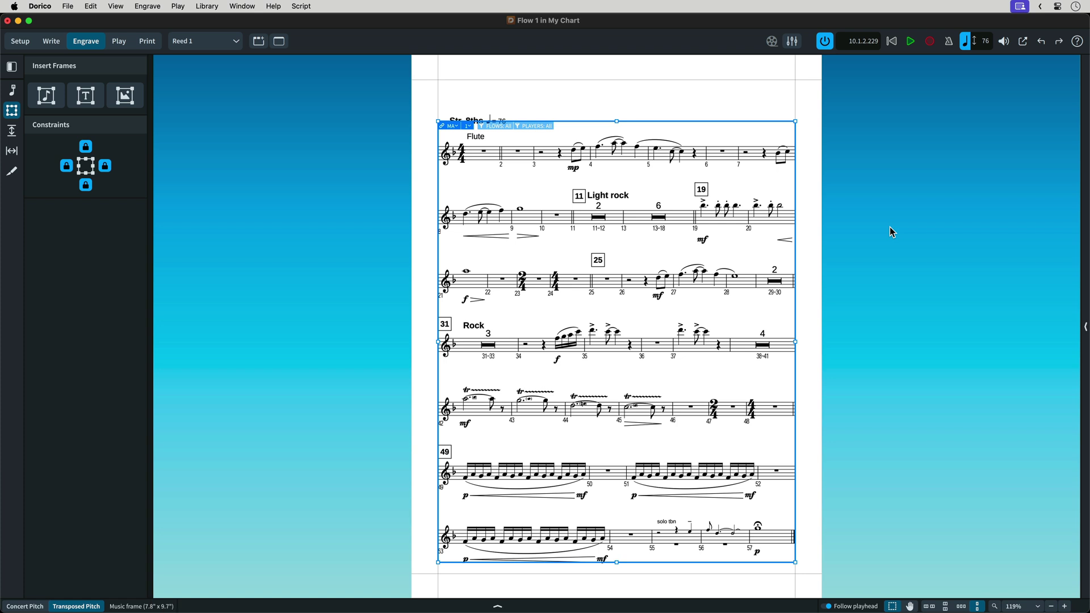
{"action": "key", "text": "super+z"}
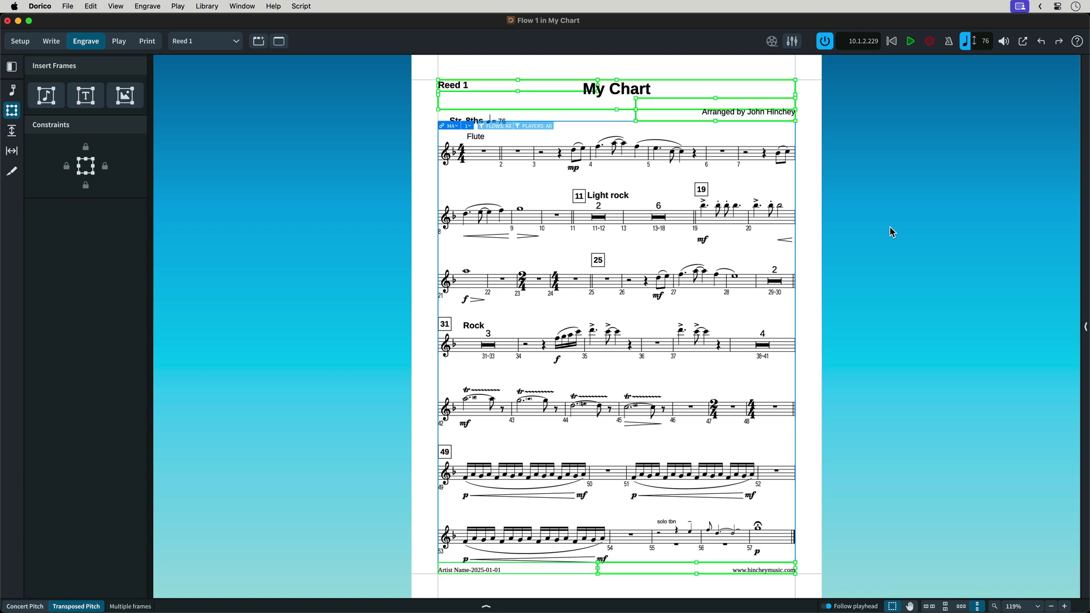
{"action": "left_click", "coordinate": [815, 153]}
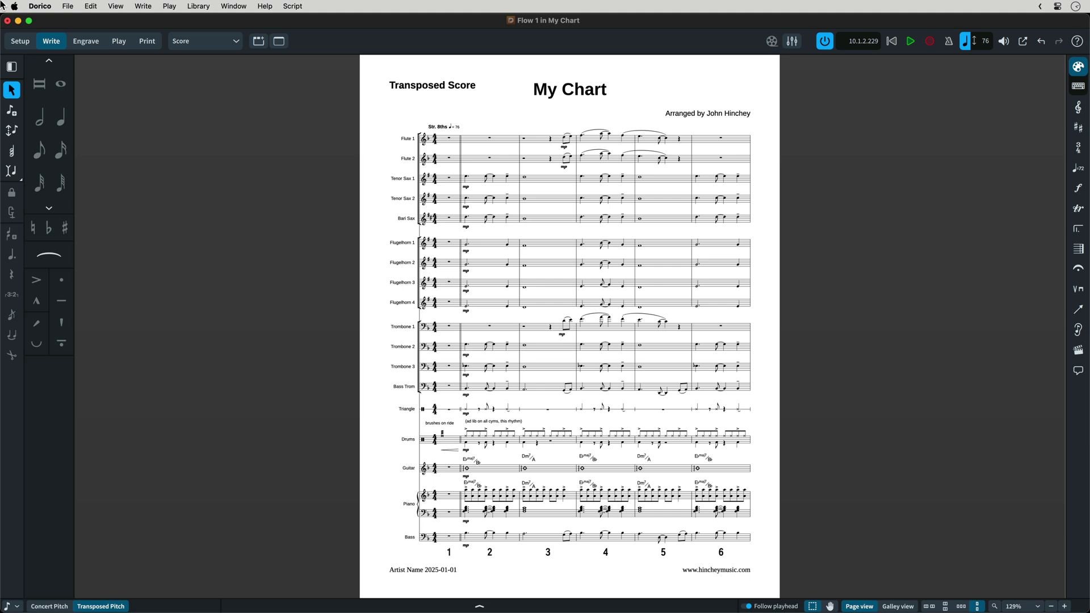
- In File > Project Info, retitle Flow 1 as 'Movement 1'
{"action": "left_click", "coordinate": [69, 7]}
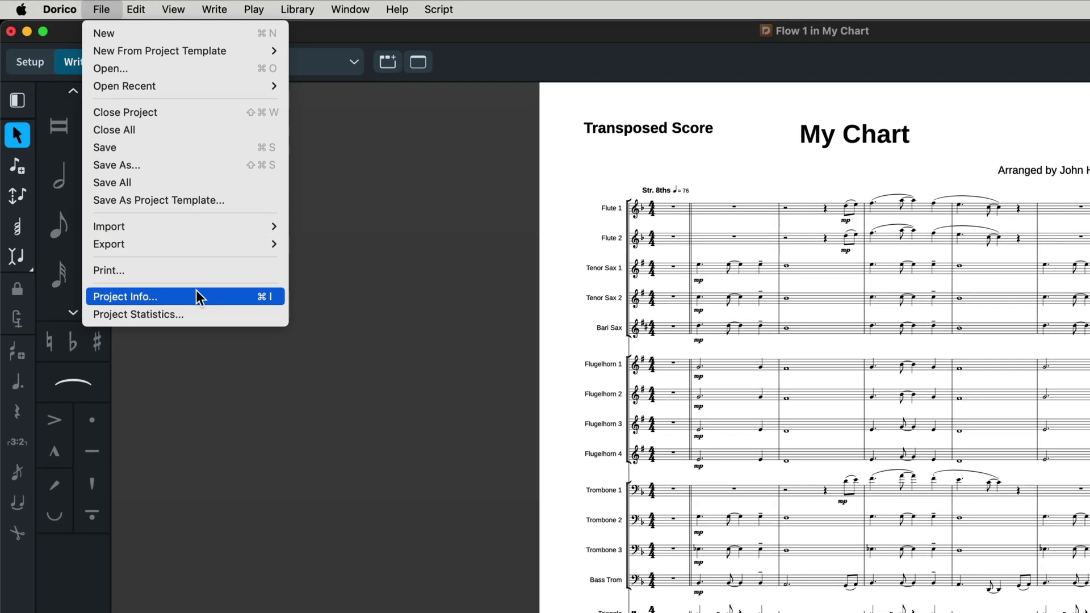
{"action": "left_click", "coordinate": [196, 296]}
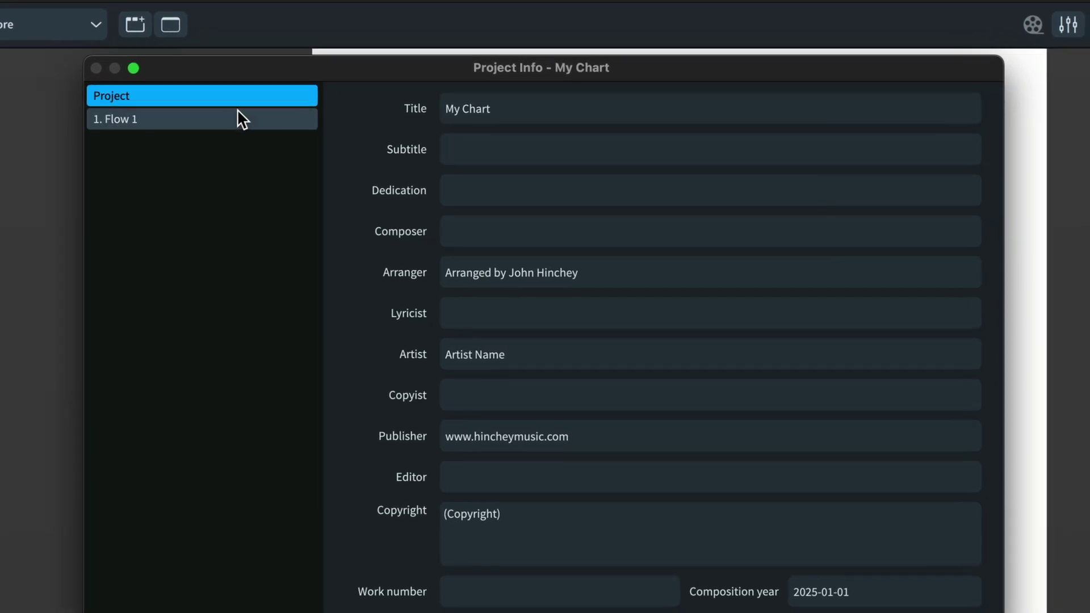
{"action": "left_click", "coordinate": [437, 136]}
{"action": "left_click", "coordinate": [240, 98]}
{"action": "left_click", "coordinate": [244, 117]}
{"action": "left_click_drag", "start_coordinate": [520, 108], "coordinate": [389, 112]}
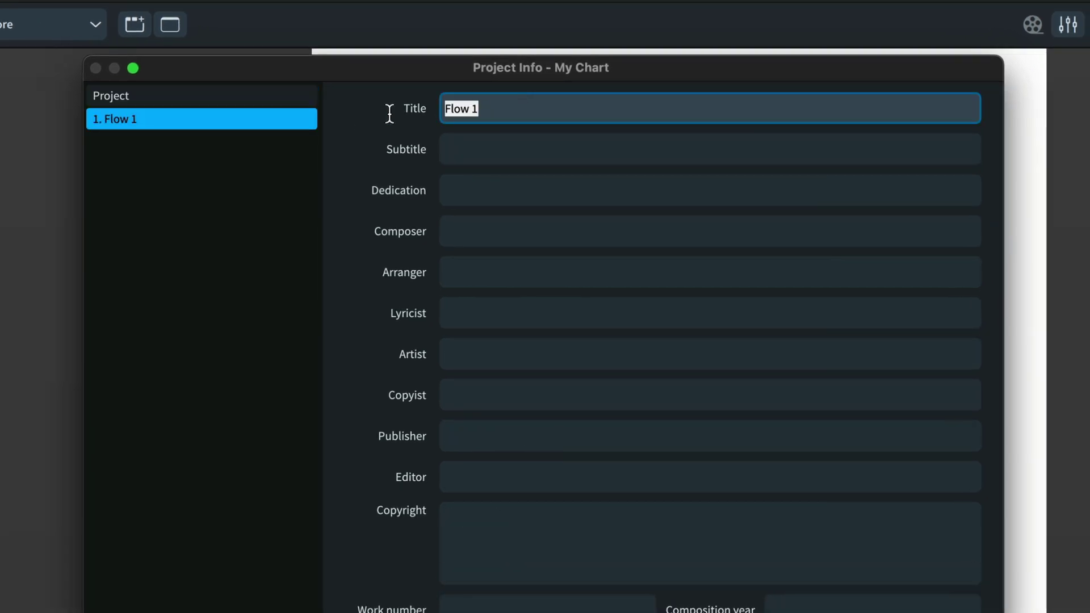
{"action": "type", "text": "Movem"}
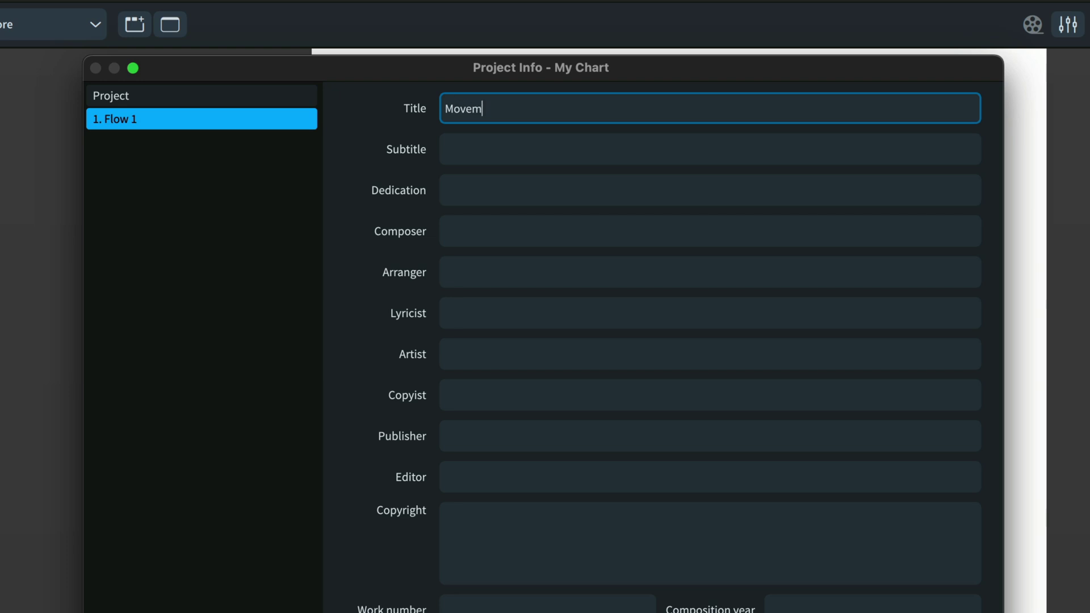
{"action": "type", "text": "ent 1"}
- Check the project-level Title, Arranger and Artist fields
{"action": "left_click", "coordinate": [226, 102]}
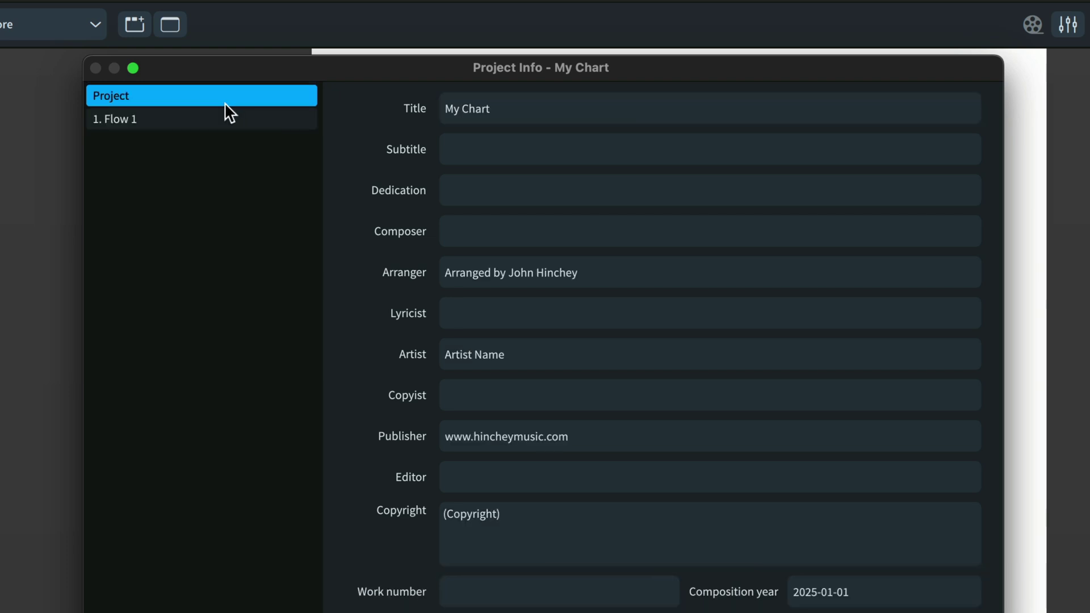
{"action": "left_click", "coordinate": [615, 116]}
{"action": "left_click", "coordinate": [625, 272]}
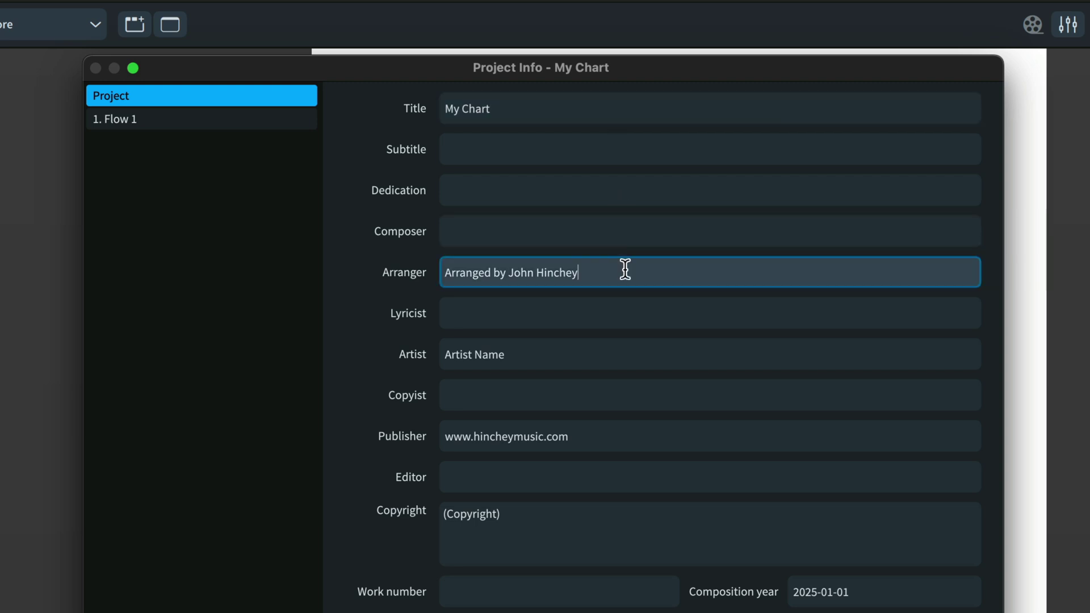
{"action": "left_click", "coordinate": [607, 351]}
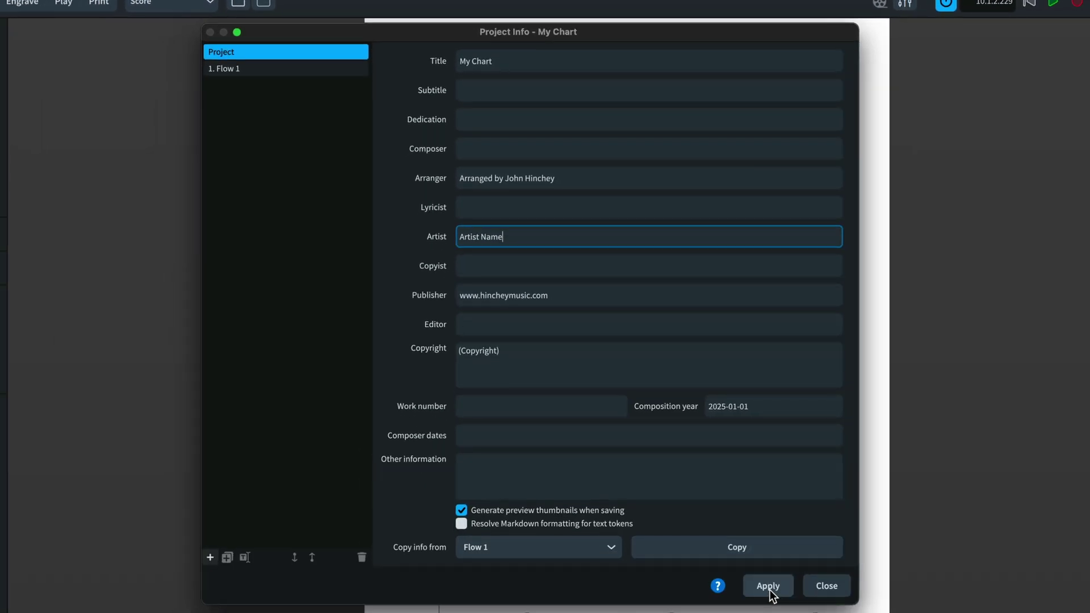
{"action": "left_click", "coordinate": [827, 586]}
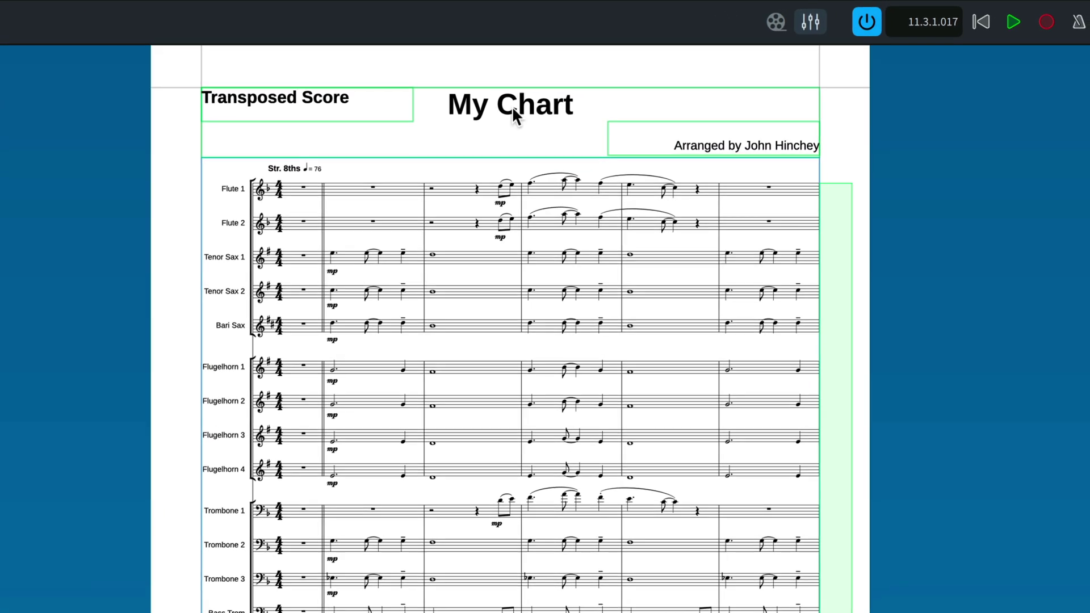
{"action": "double_click", "coordinate": [606, 90]}
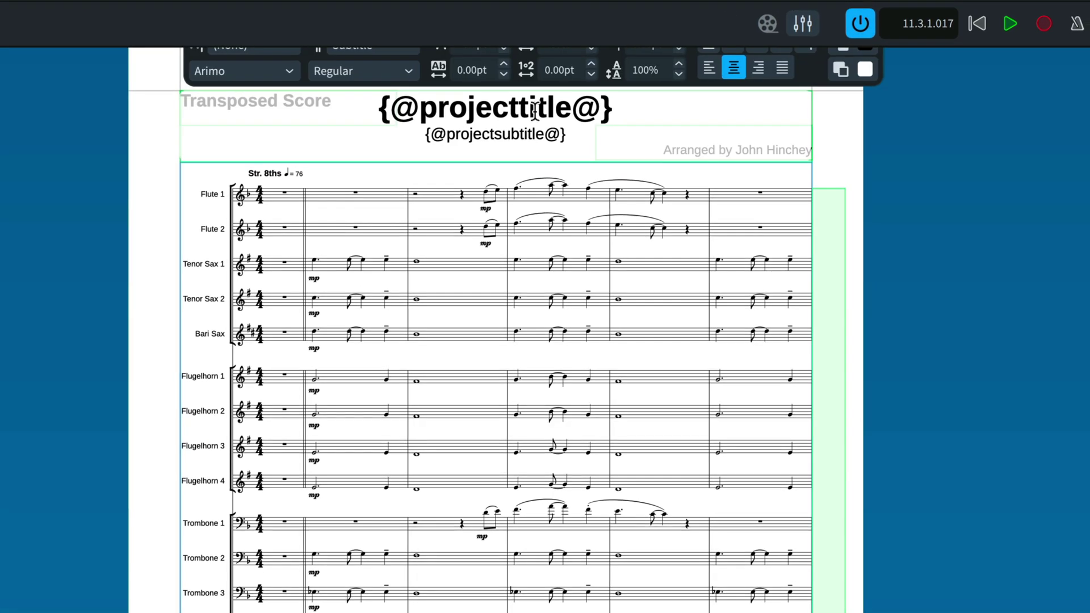
{"action": "left_click_drag", "start_coordinate": [617, 108], "coordinate": [339, 105]}
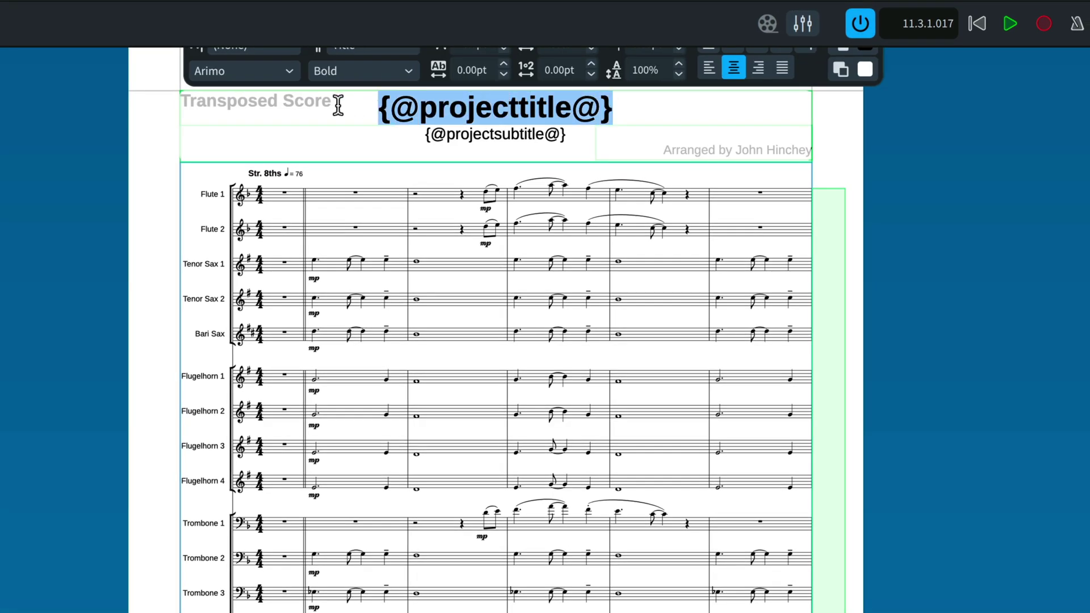
{"action": "right_click", "coordinate": [512, 104]}
{"action": "mouse_move", "coordinate": [520, 112]}
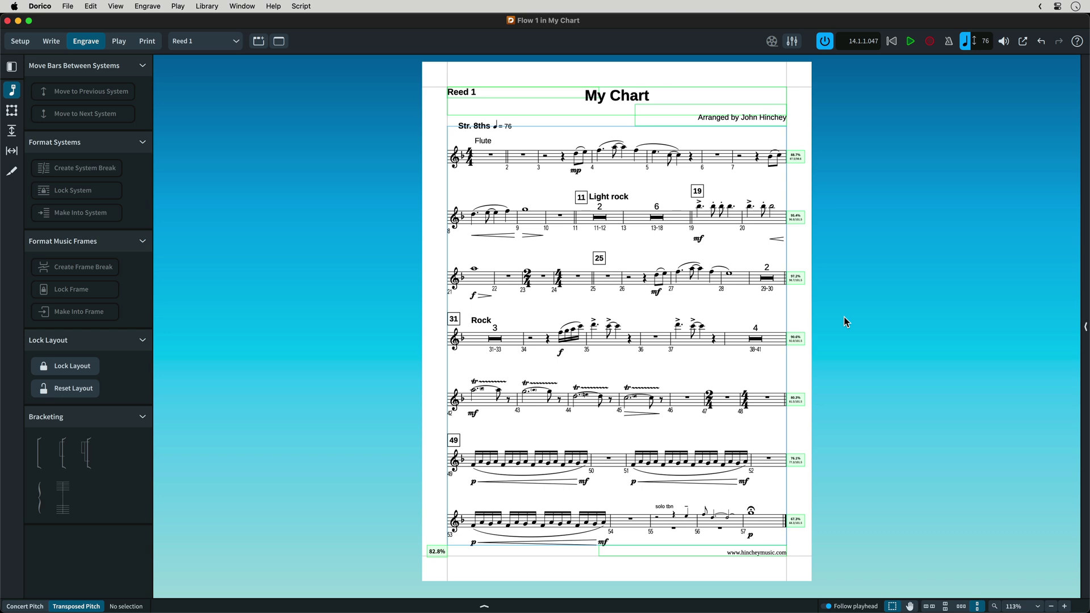
- Show the Page Templates panel and edit the Part First template under Part Default
{"action": "left_click", "coordinate": [1085, 326]}
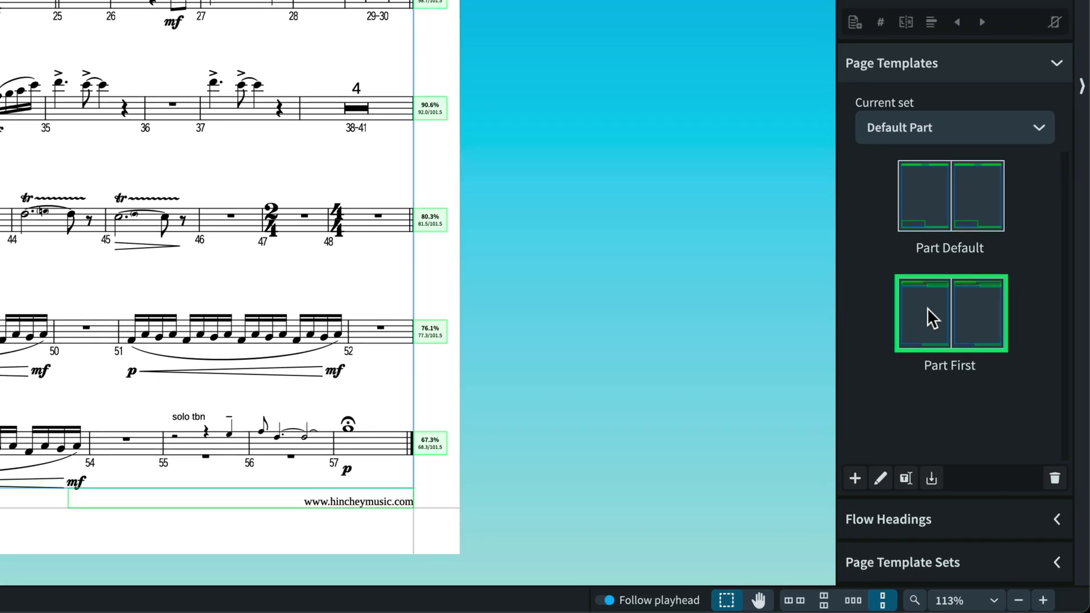
{"action": "left_click", "coordinate": [933, 210]}
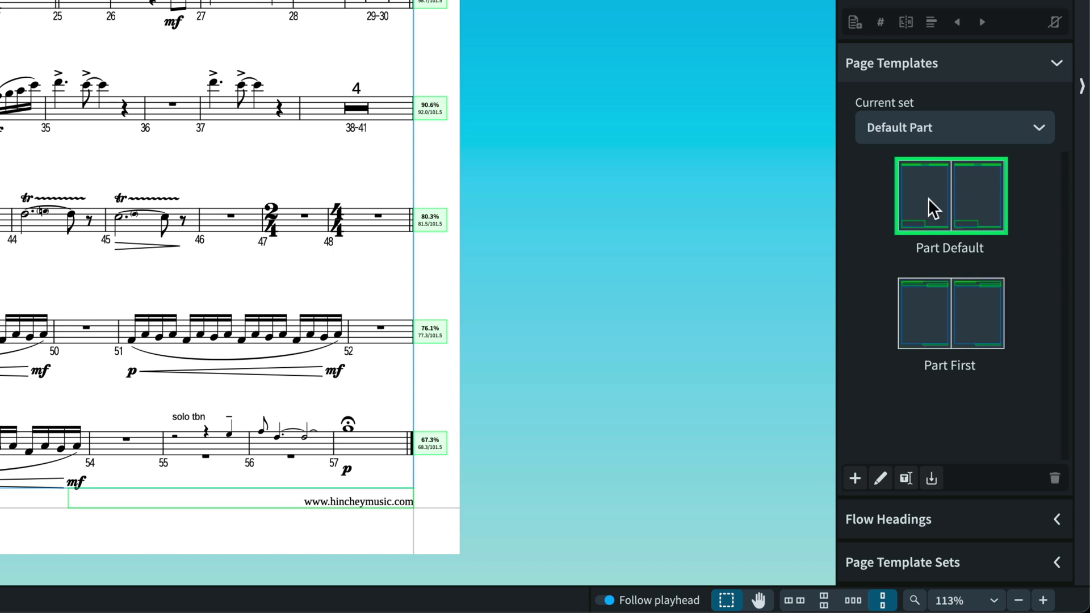
{"action": "double_click", "coordinate": [935, 318]}
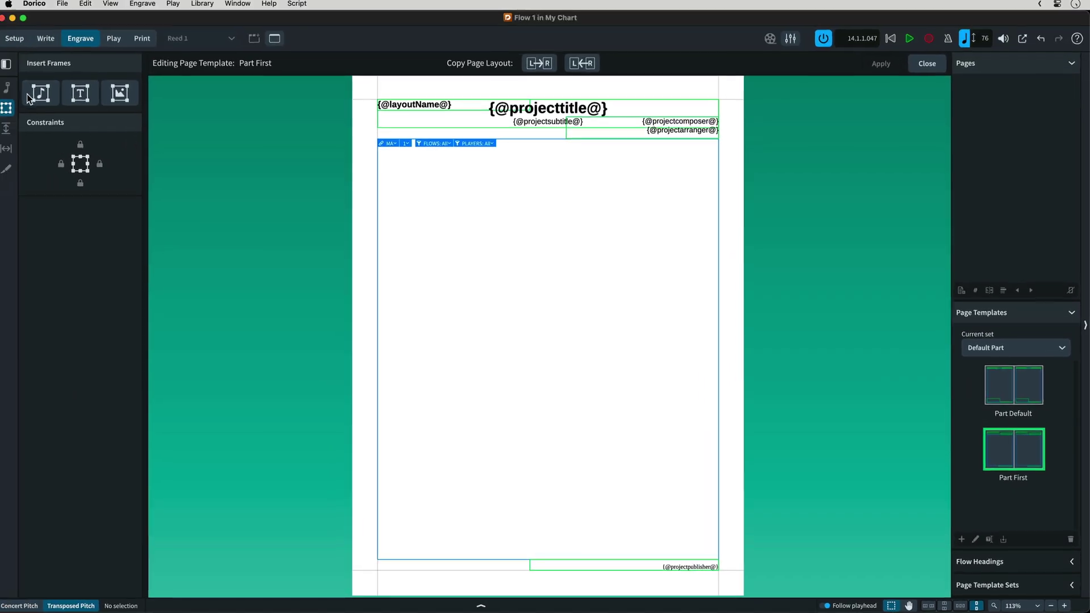
- Add a bottom-left footer text frame holding the Project Info Artist token, then apply and close
{"action": "left_click", "coordinate": [80, 93]}
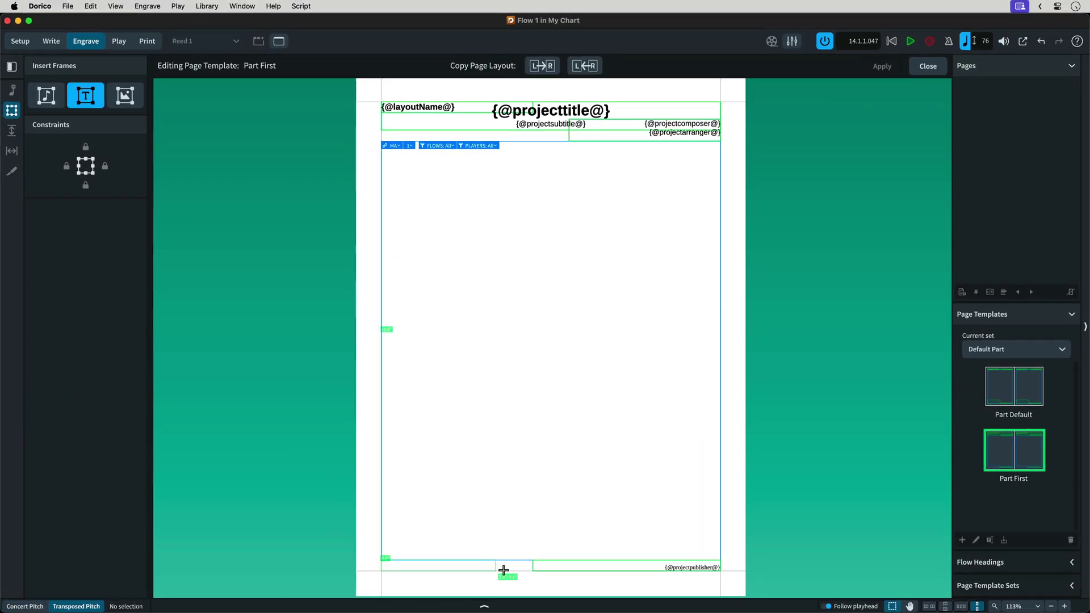
{"action": "left_click_drag", "start_coordinate": [504, 570], "coordinate": [527, 570]}
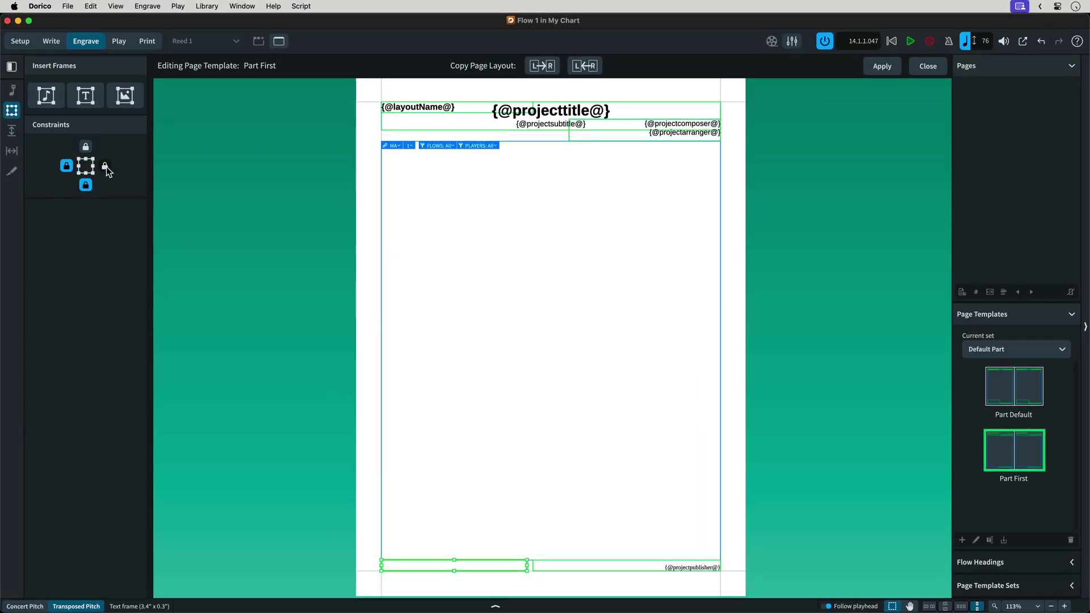
{"action": "double_click", "coordinate": [391, 567]}
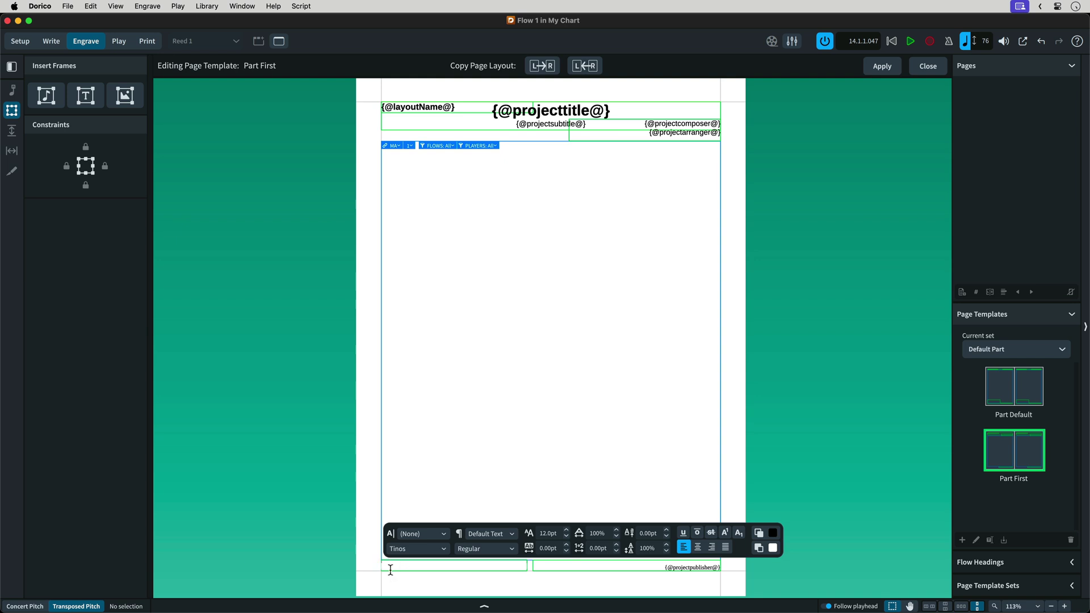
{"action": "right_click", "coordinate": [396, 565]}
{"action": "mouse_move", "coordinate": [445, 423]}
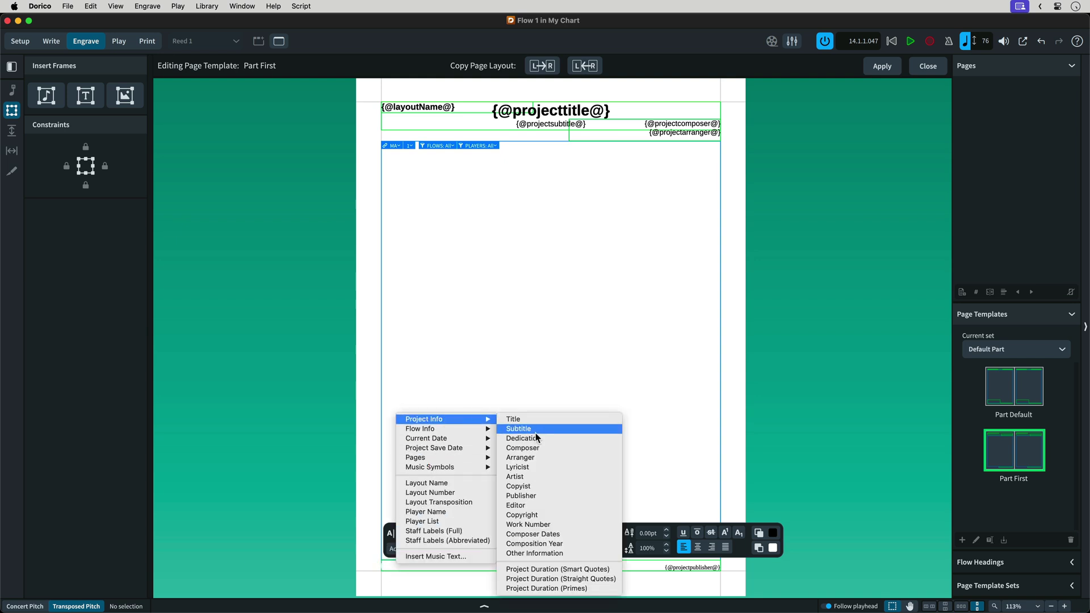
{"action": "left_click", "coordinate": [540, 477]}
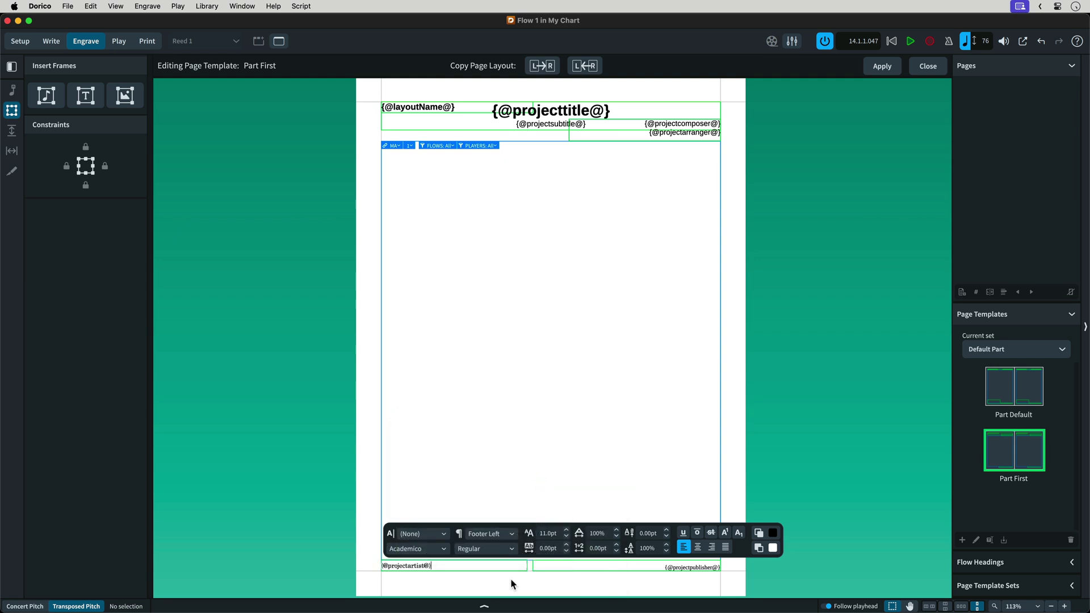
{"action": "key", "text": "Escape"}
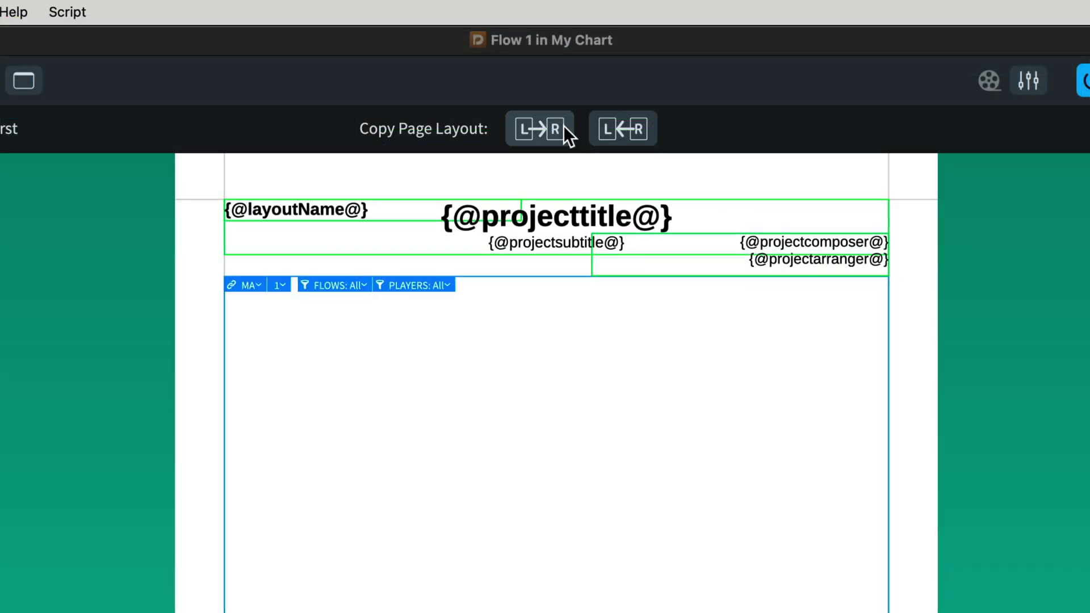
{"action": "left_click", "coordinate": [948, 136]}
{"action": "left_click", "coordinate": [985, 133]}
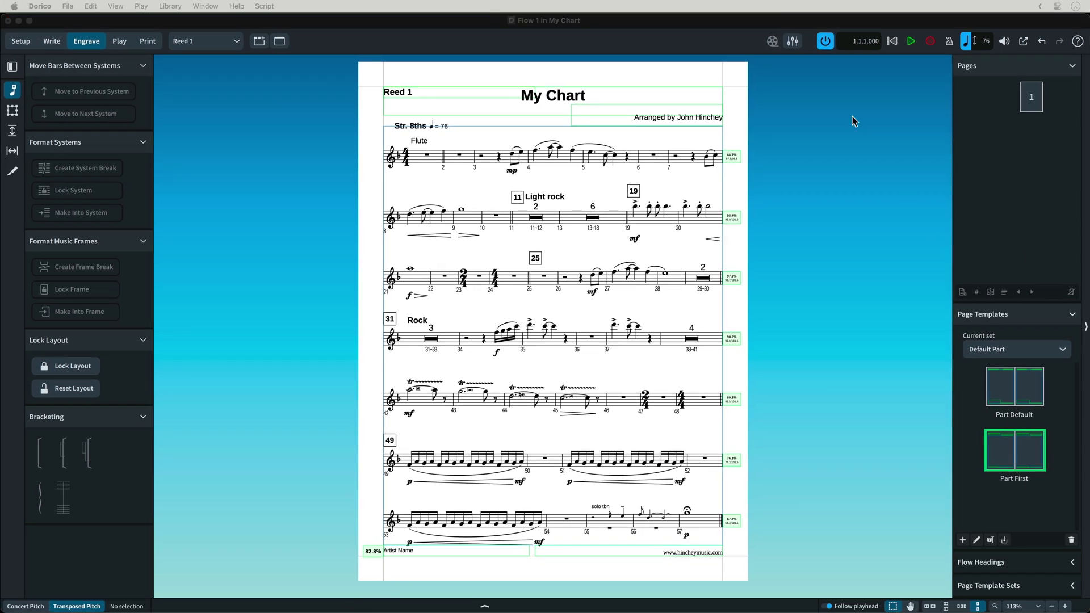
- Focus Dorico and open Reed 1's Layout Options with Cmd+Shift+L
{"action": "left_click", "coordinate": [831, 23]}
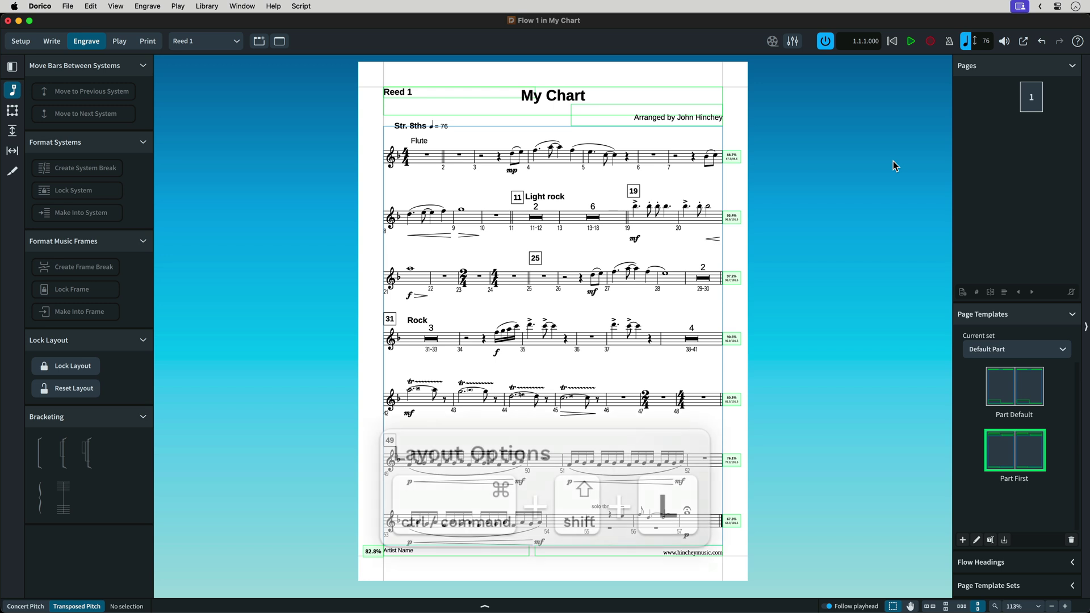
{"action": "key", "text": "super+shift+l"}
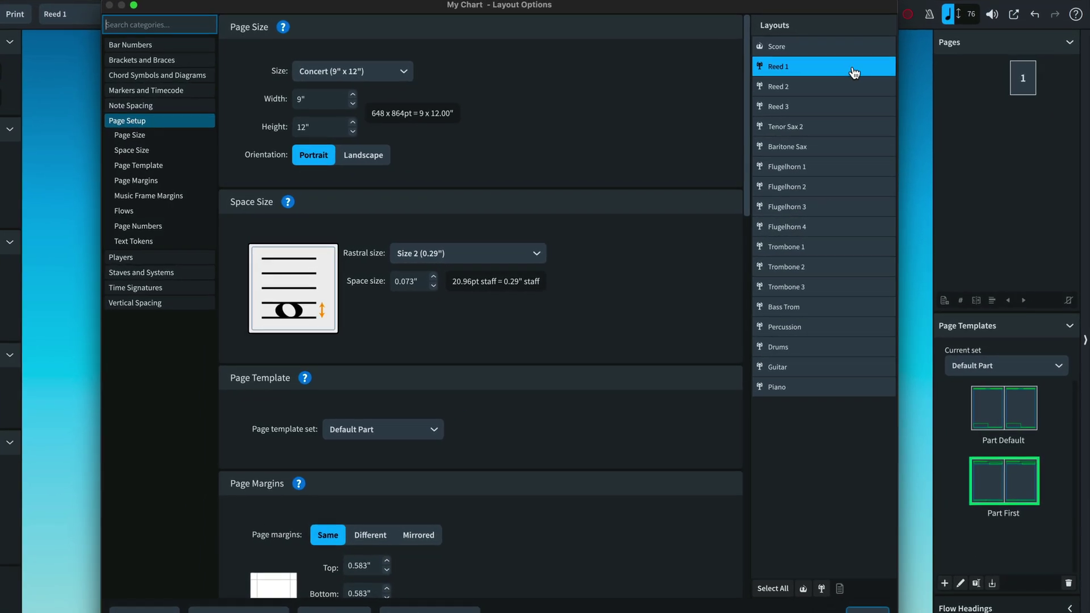
{"action": "left_click", "coordinate": [853, 73]}
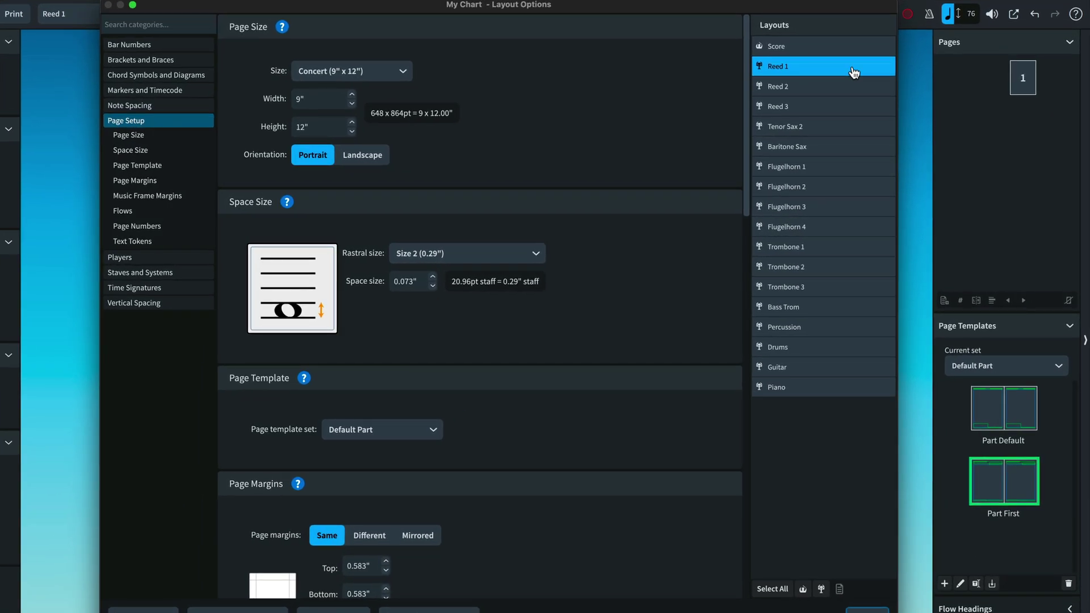
{"action": "left_click", "coordinate": [772, 590]}
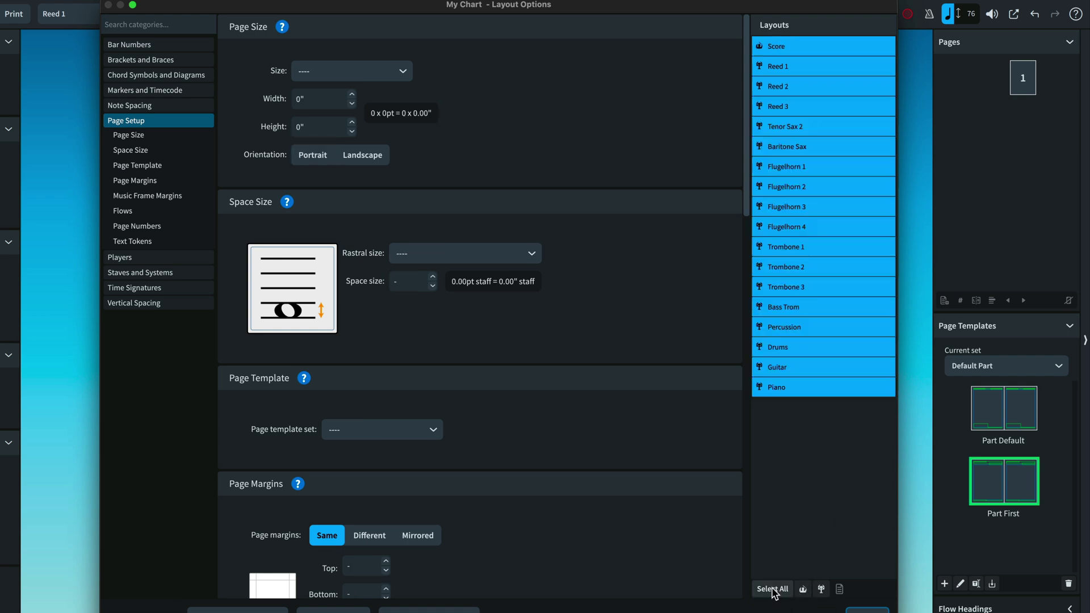
{"action": "left_click", "coordinate": [821, 590]}
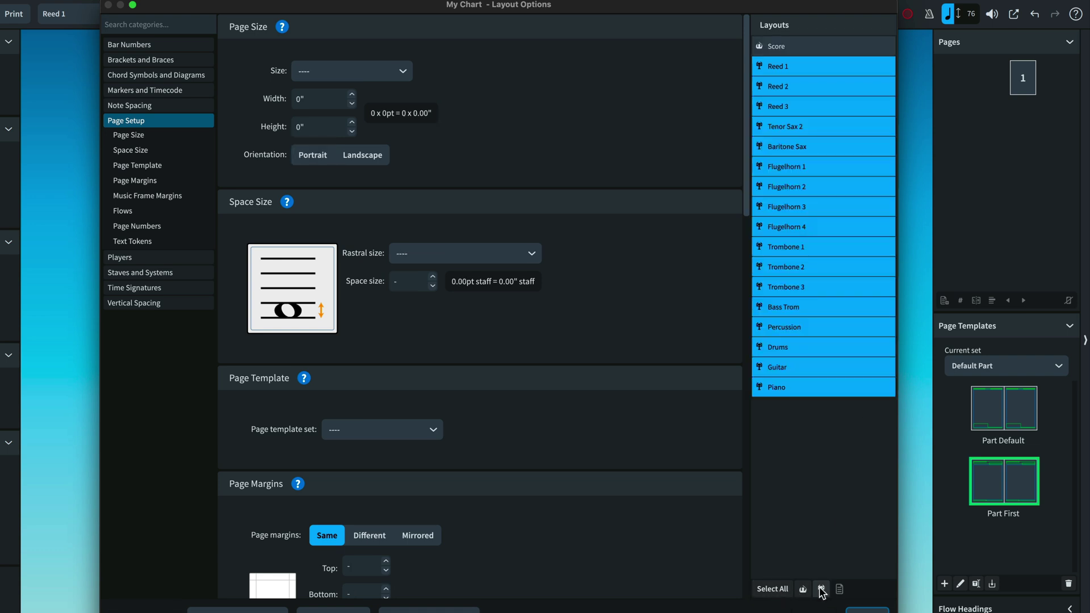
{"action": "left_click", "coordinate": [813, 67]}
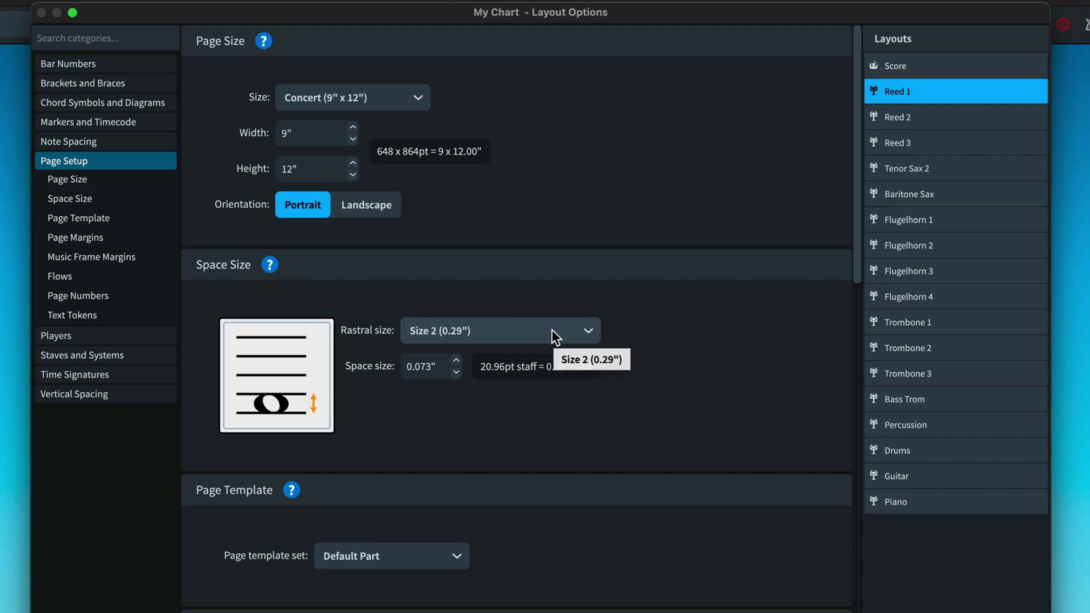
{"action": "left_click", "coordinate": [586, 332]}
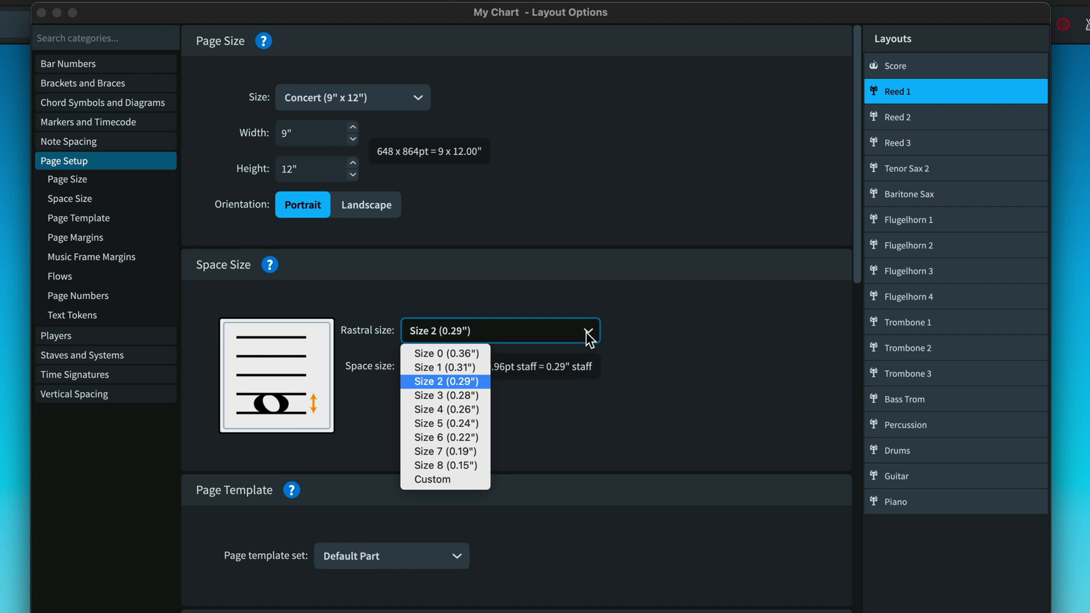
{"action": "left_click", "coordinate": [718, 342]}
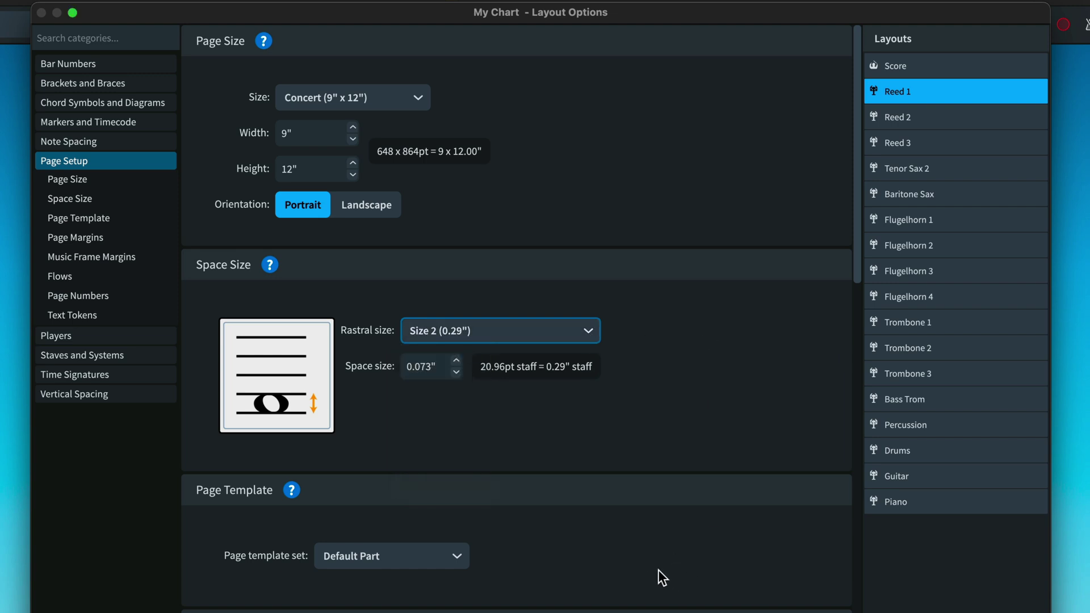
{"action": "scroll", "coordinate": [659, 570], "scroll_direction": "down", "scroll_amount": 5}
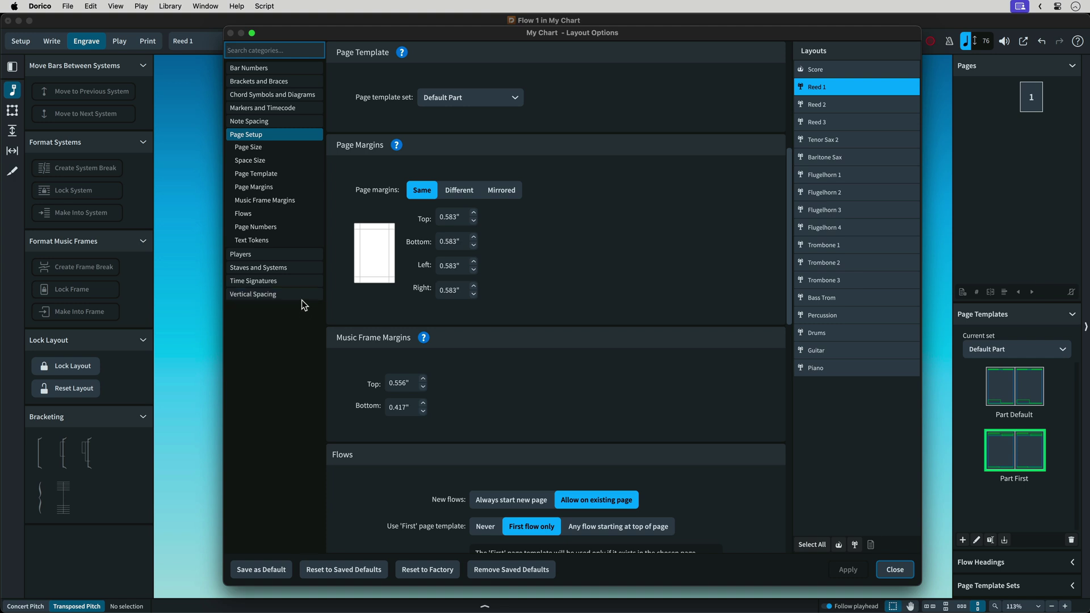
- Scroll through the Vertical Spacing category of Layout Options
{"action": "left_click", "coordinate": [302, 296]}
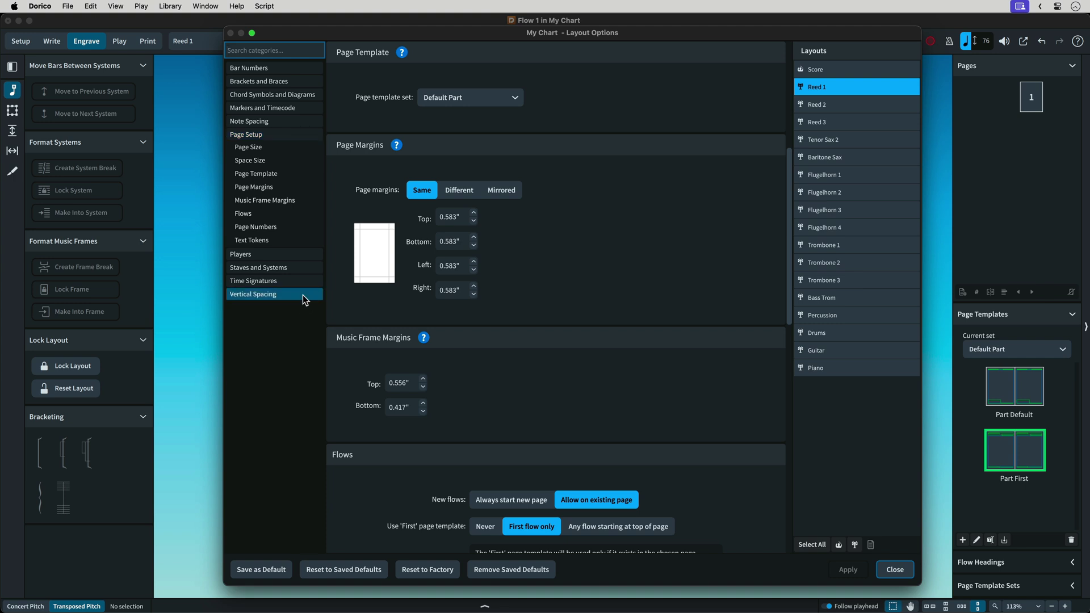
{"action": "scroll", "coordinate": [391, 376], "scroll_direction": "down", "scroll_amount": 3}
{"action": "scroll", "coordinate": [391, 377], "scroll_direction": "down", "scroll_amount": 3}
{"action": "scroll", "coordinate": [391, 377], "scroll_direction": "down", "scroll_amount": 3}
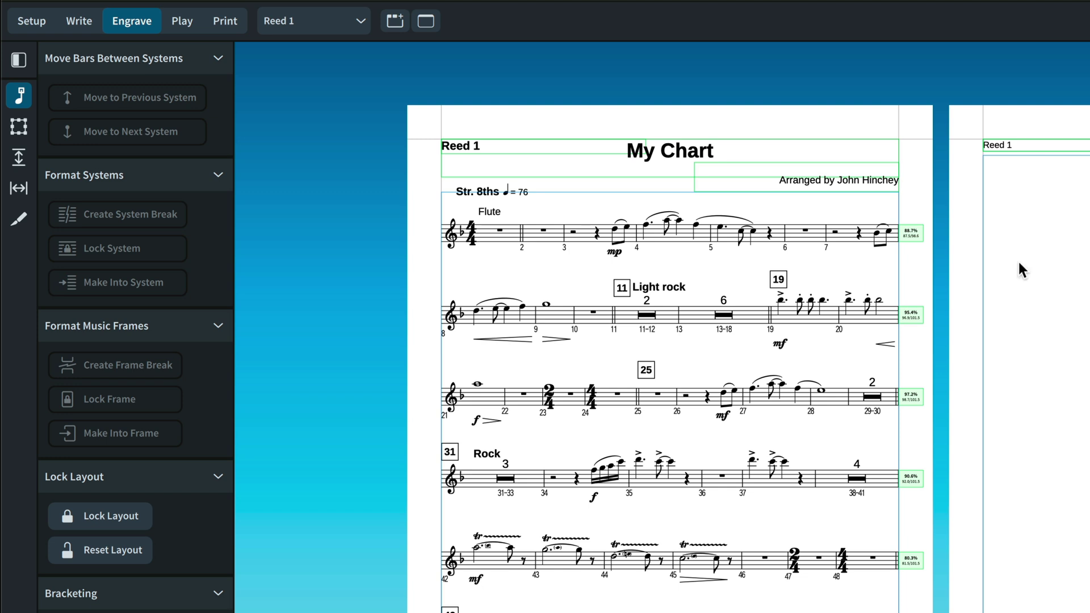
- Add a system break at bar 6 and a frame break at bar 49
{"action": "left_click", "coordinate": [784, 234]}
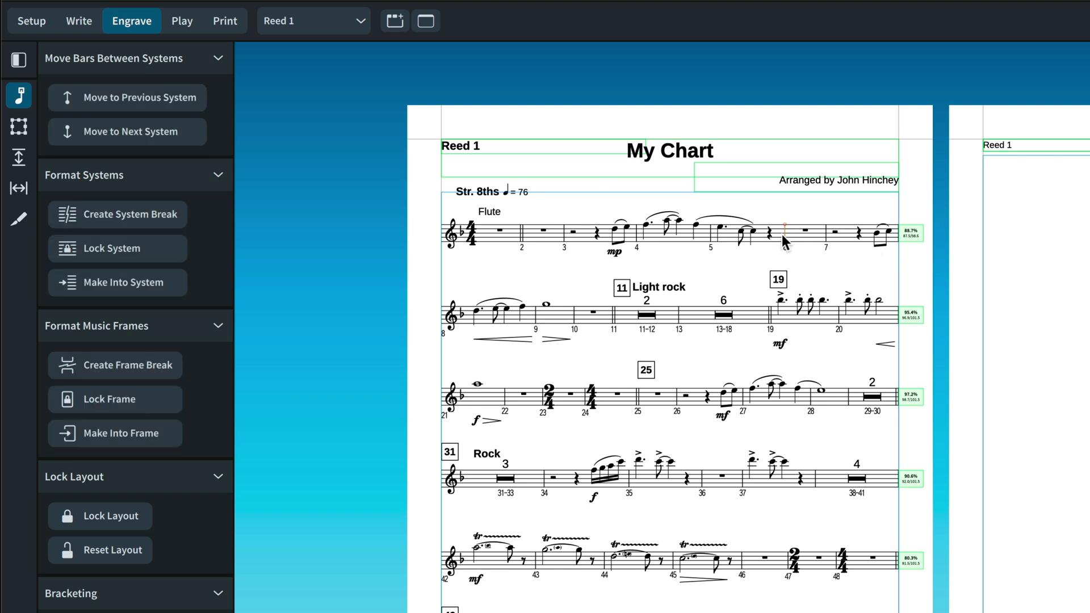
{"action": "left_click", "coordinate": [157, 215]}
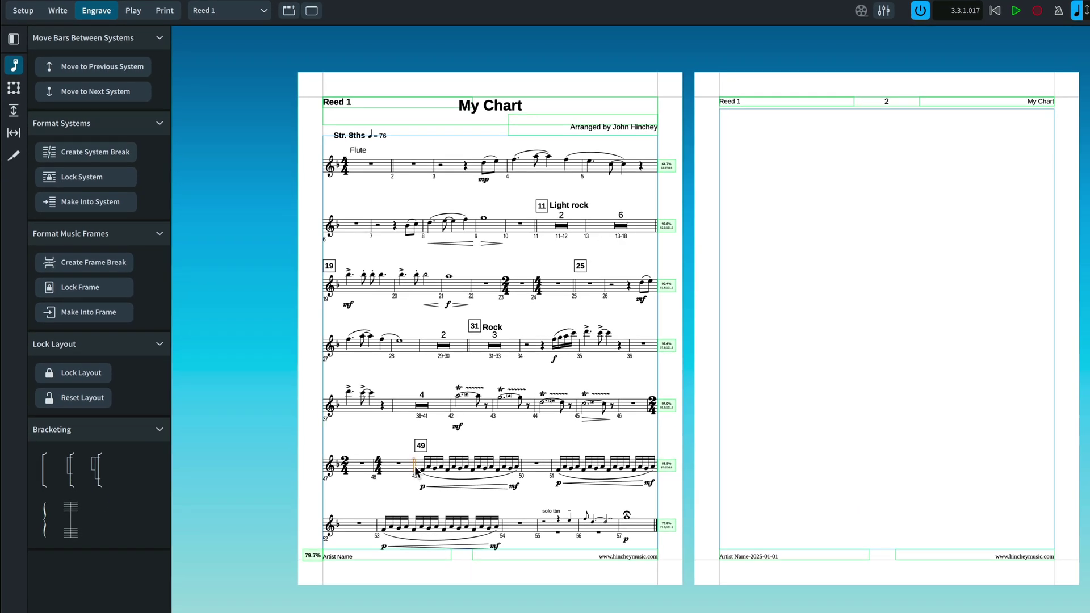
{"action": "left_click", "coordinate": [415, 467]}
{"action": "left_click", "coordinate": [107, 264]}
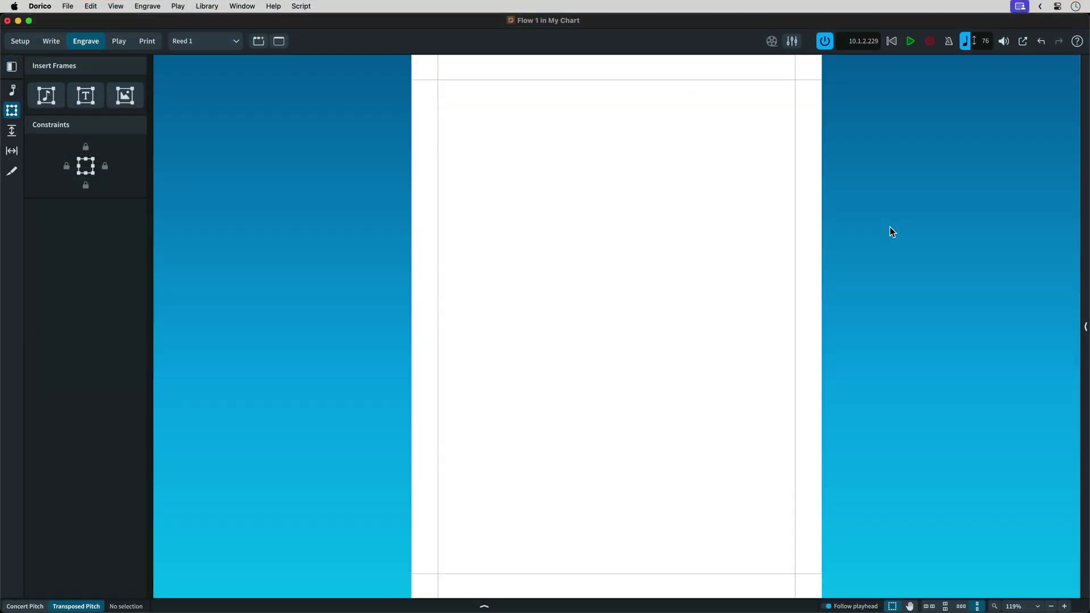
- Undo the last break and revisit the Vertical Spacing layout options, leaving rastral size unchanged
{"action": "key", "text": "super+z"}
{"action": "key", "text": "super+a"}
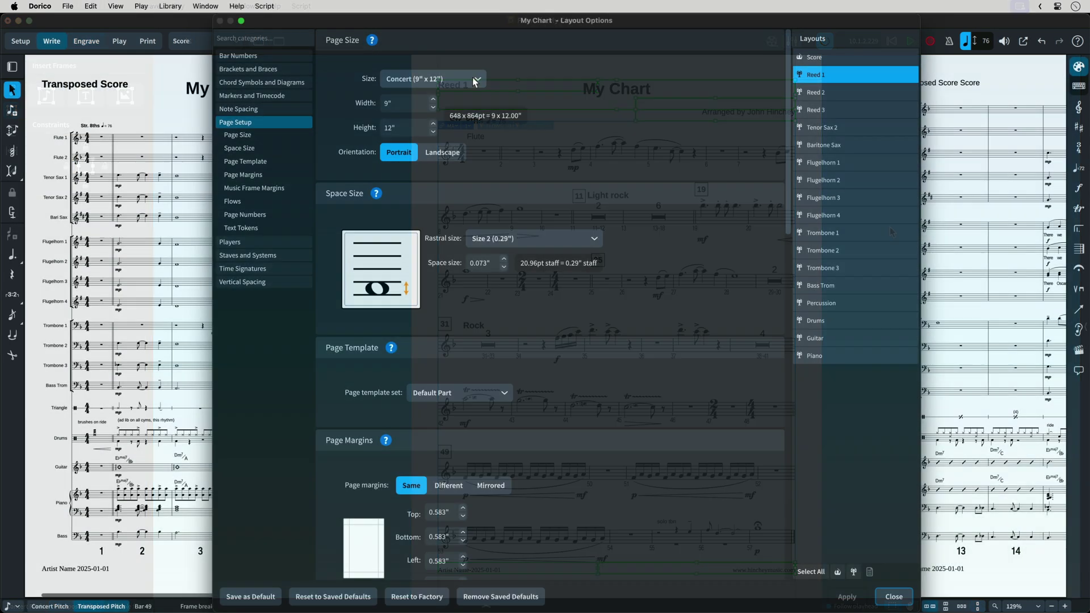
{"action": "left_click", "coordinate": [432, 79]}
{"action": "key", "text": "Return"}
{"action": "left_click", "coordinate": [554, 238]}
{"action": "left_click", "coordinate": [240, 282]}
{"action": "left_click", "coordinate": [241, 282]}
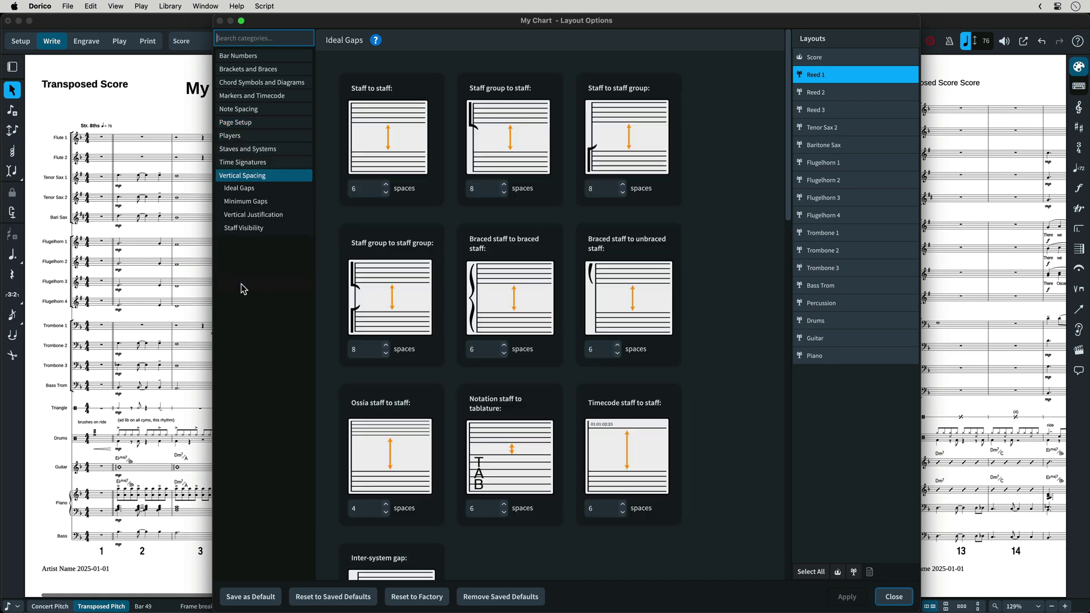
{"action": "scroll", "coordinate": [715, 432], "scroll_direction": "down", "scroll_amount": 5}
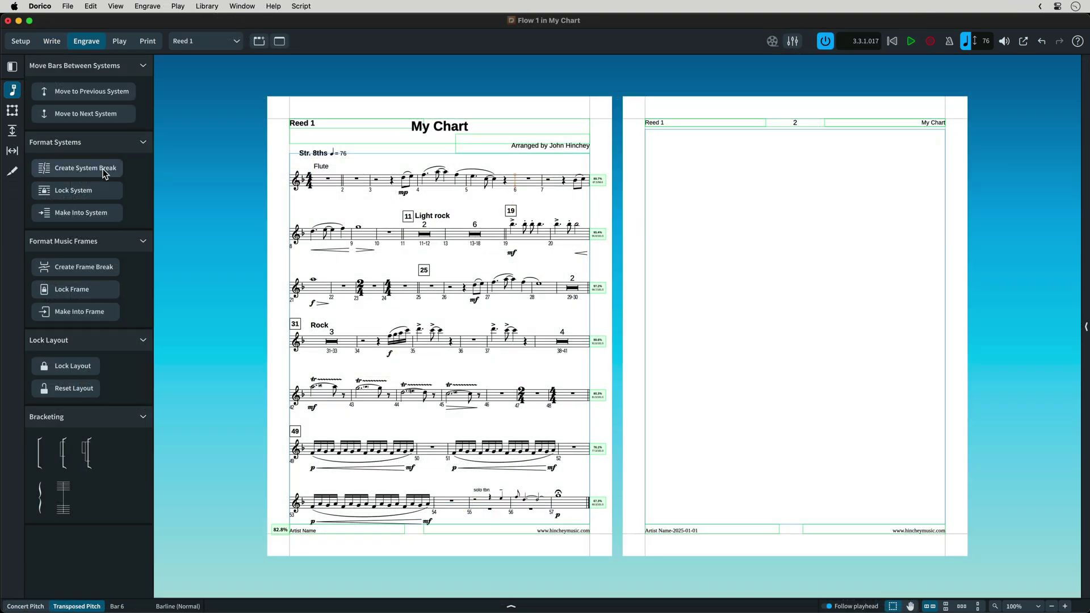
- Break the system at bar 6, push bars 49 onward to page 2, then enter Play mode
{"action": "left_click", "coordinate": [105, 173]}
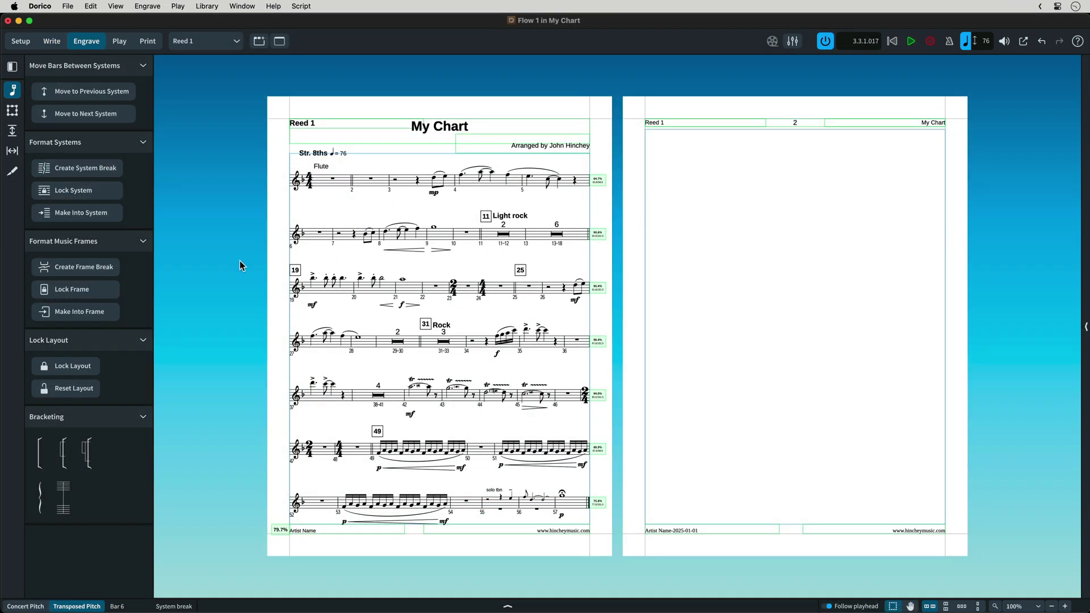
{"action": "left_click", "coordinate": [372, 449]}
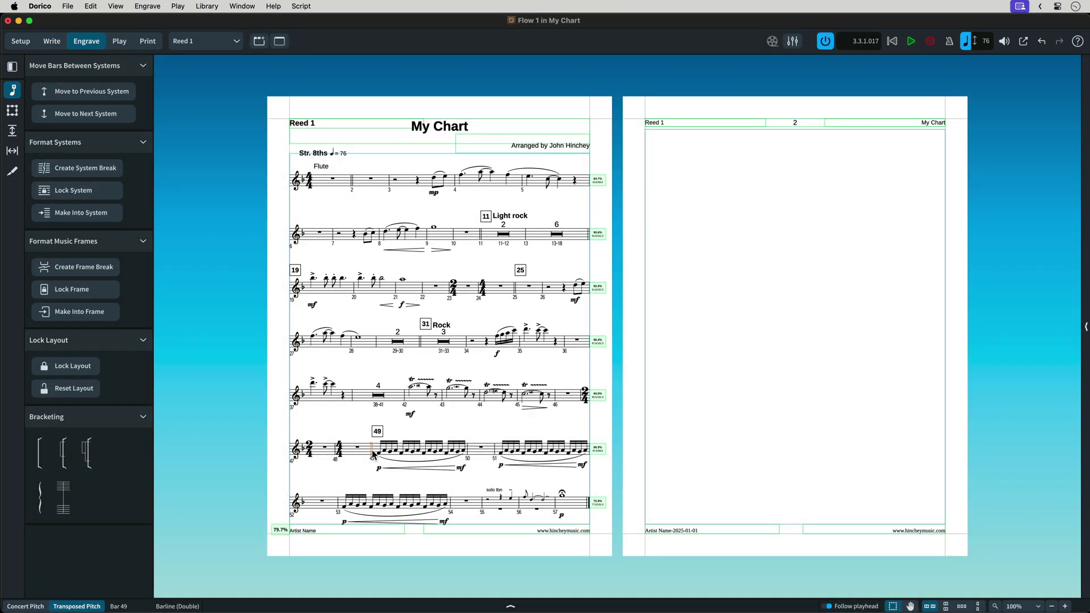
{"action": "left_click", "coordinate": [97, 269]}
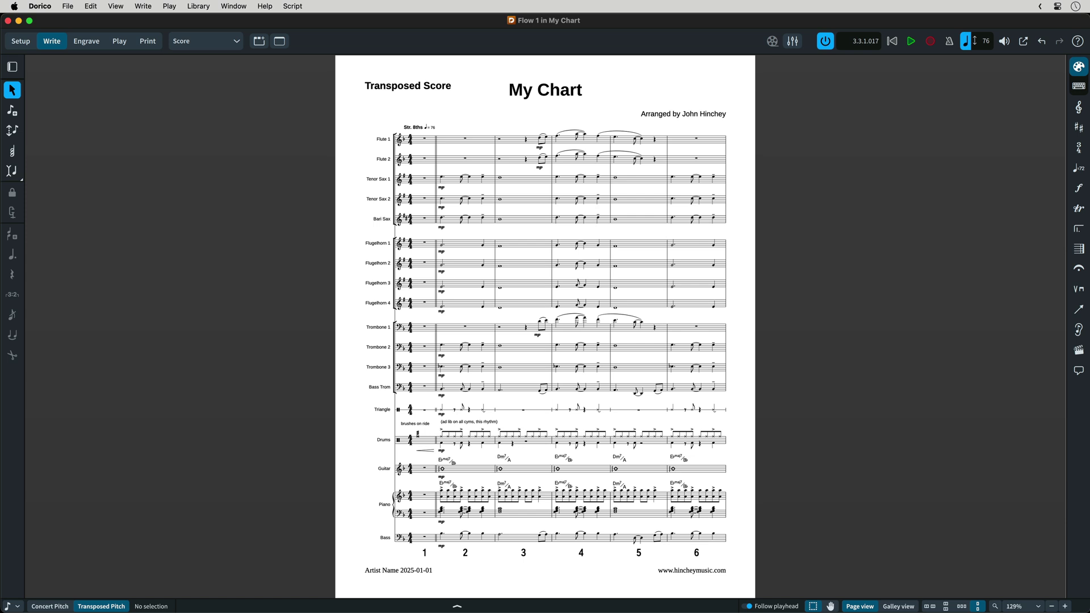
{"action": "key", "text": "super+3"}
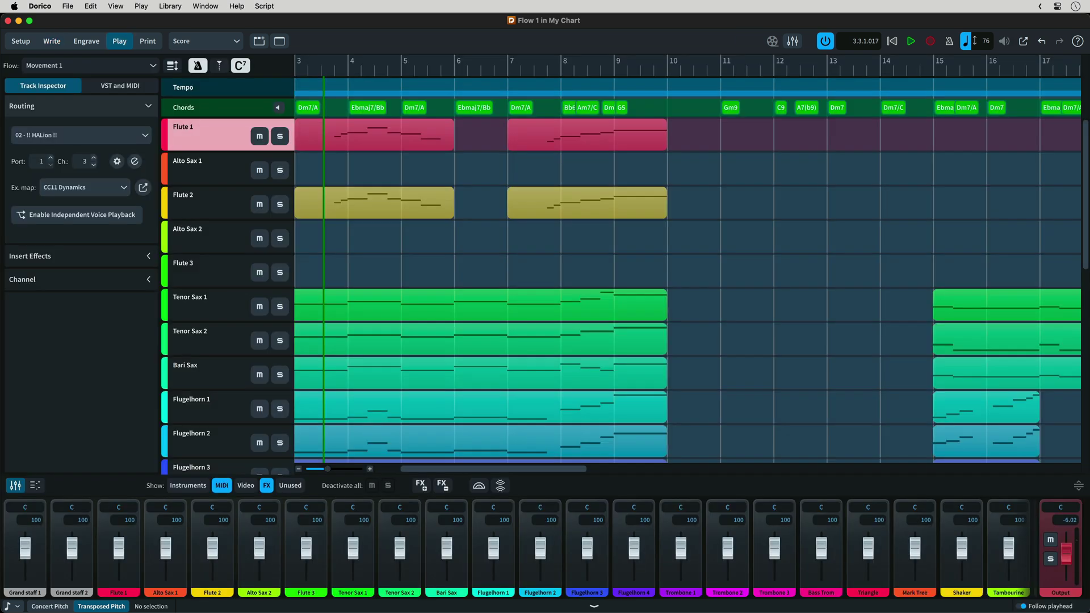